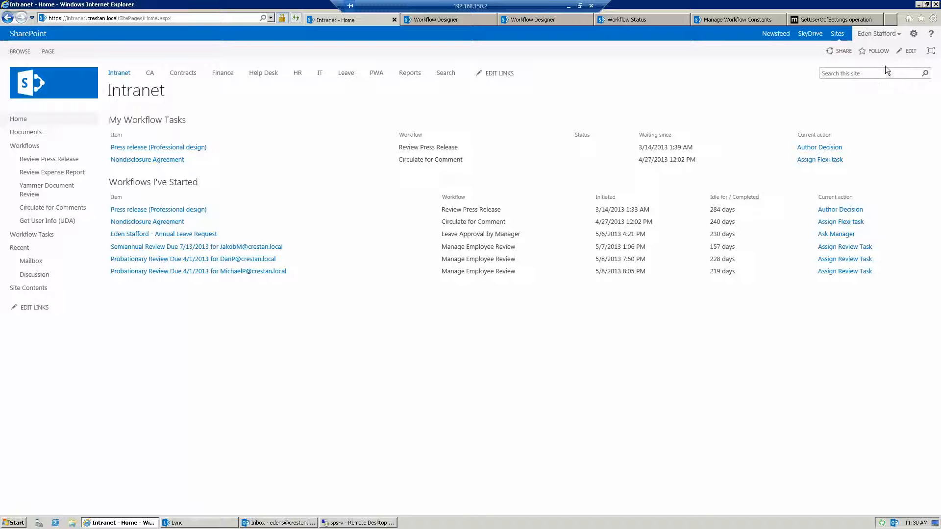
Open the Nintex Workflow 2013 task delegation settings and start adding a delegation between specific dates
{"action": "left_click", "coordinate": [897, 33]}
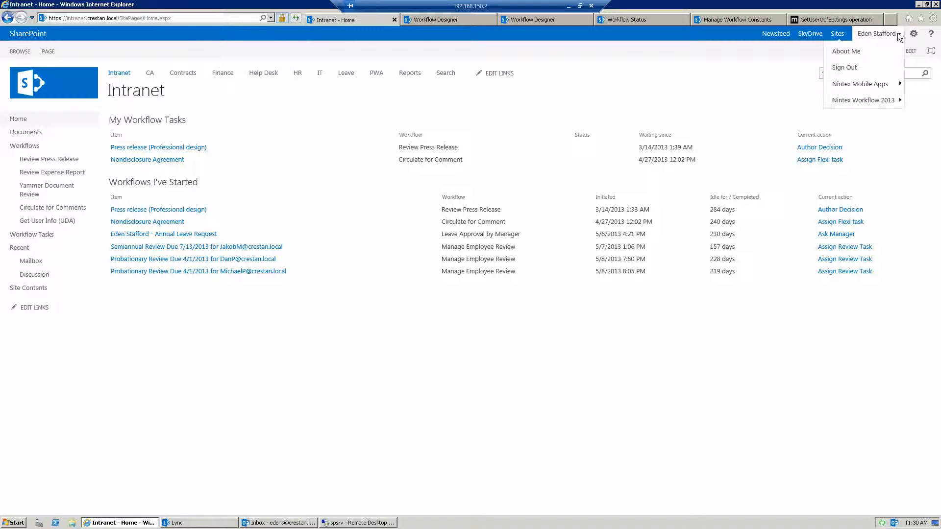
{"action": "mouse_move", "coordinate": [875, 108]}
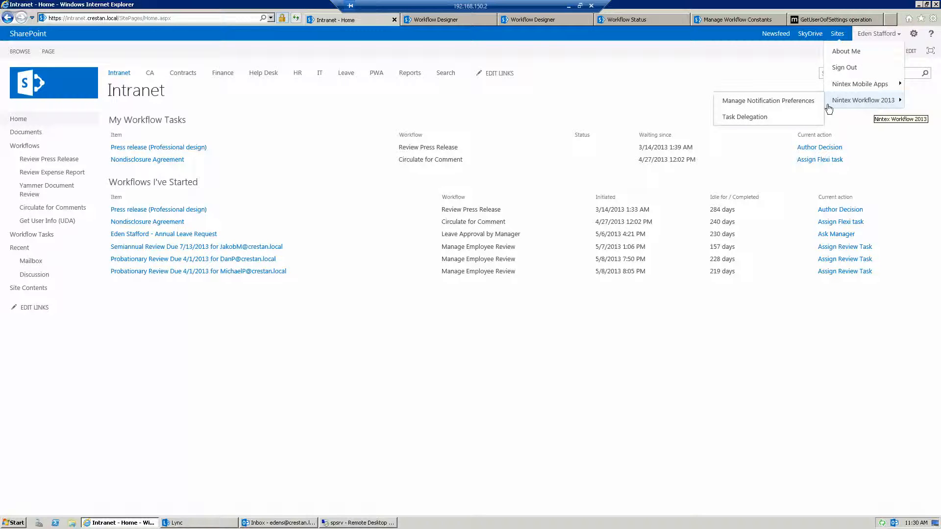
{"action": "left_click", "coordinate": [761, 119]}
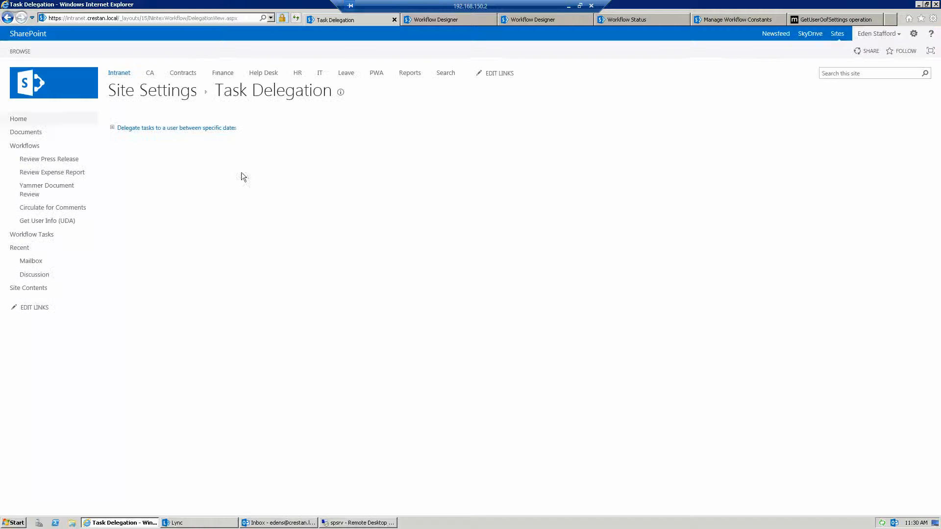
{"action": "left_click", "coordinate": [208, 128]}
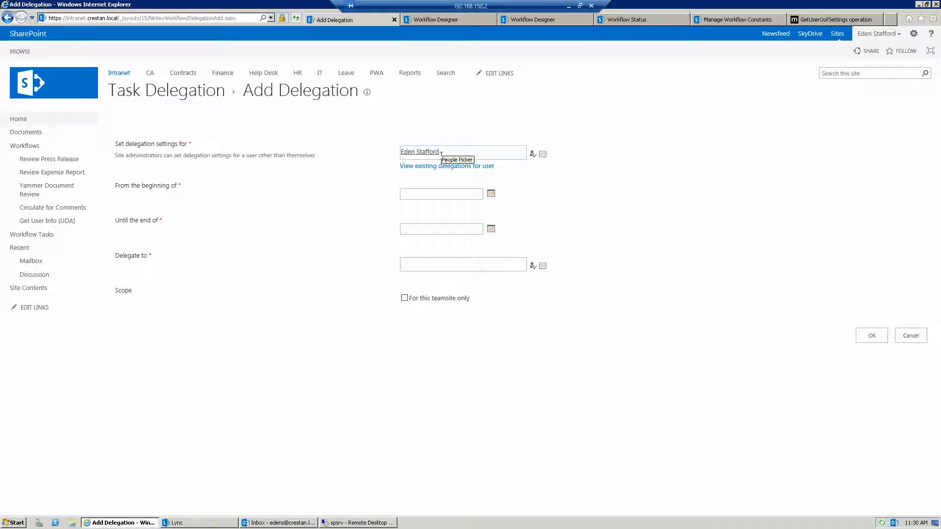
Set the delegation period from the beginning of 1/1/2014 until the end of 2/1/2014
{"action": "left_click", "coordinate": [472, 193]}
{"action": "type", "text": "1/1"}
{"action": "type", "text": "/130-"}
{"action": "key", "text": "BackSpace"}
{"action": "key", "text": "BackSpace"}
{"action": "key", "text": "BackSpace"}
{"action": "key", "text": "BackSpace"}
{"action": "type", "text": "2014"}
{"action": "left_click", "coordinate": [451, 228]}
{"action": "type", "text": "2/1/2014"}
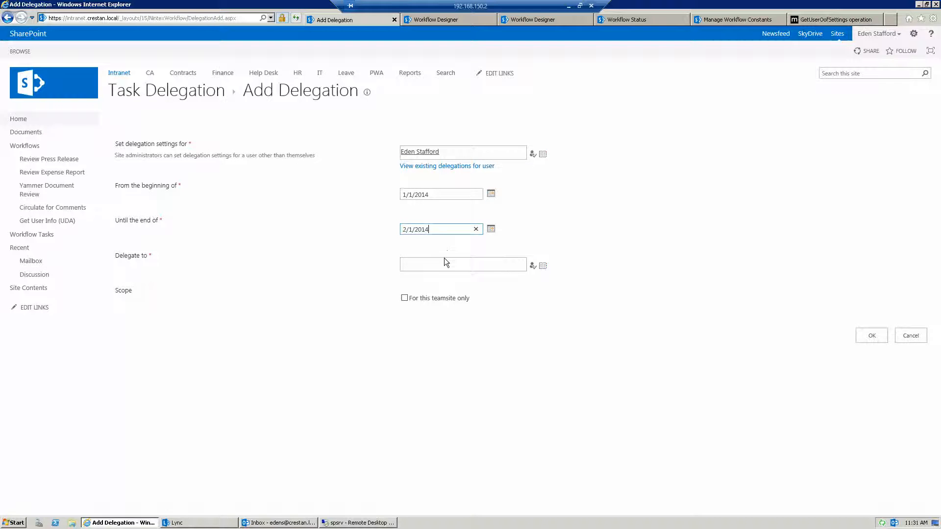
Enter the colleague's user name as the person to delegate to and resolve it
{"action": "left_click", "coordinate": [445, 262]}
{"action": "type", "text": "brettc"}
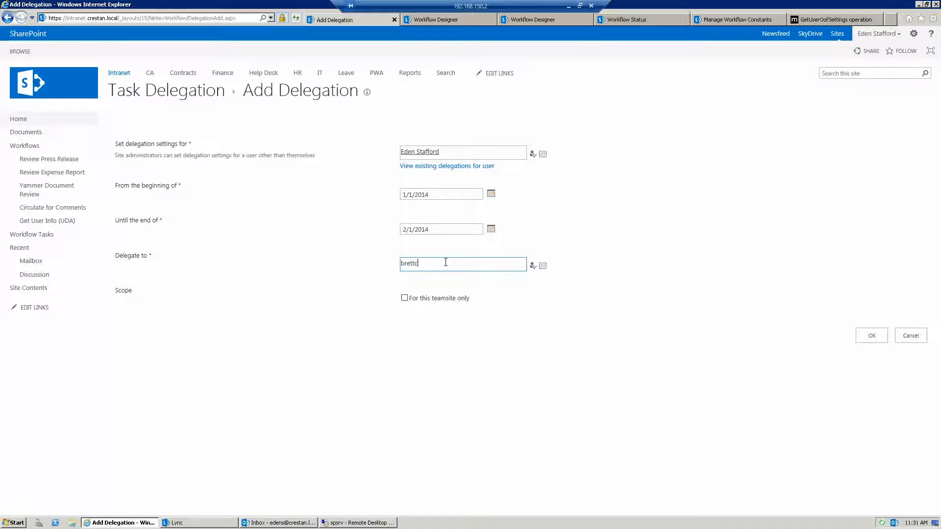
{"action": "left_click", "coordinate": [533, 265]}
Switch to Outlook in the spsrv remote session, review the Automatic Replies settings without changing them, and return to the delegation form
{"action": "left_click", "coordinate": [343, 522]}
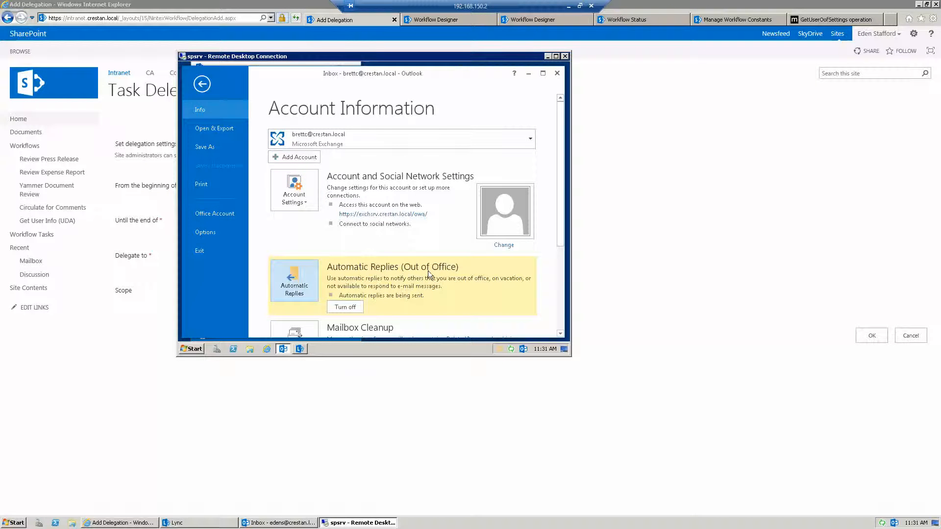
{"action": "left_click", "coordinate": [285, 283]}
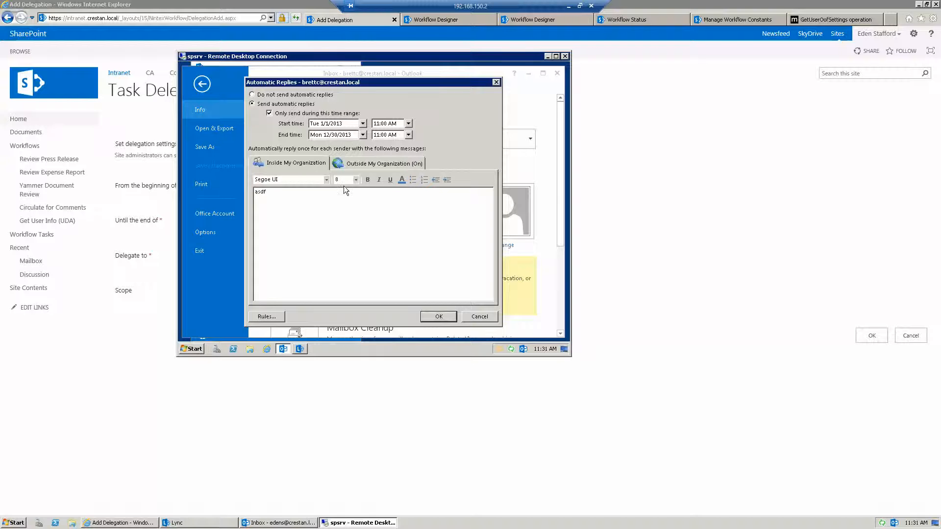
{"action": "left_click", "coordinate": [474, 316]}
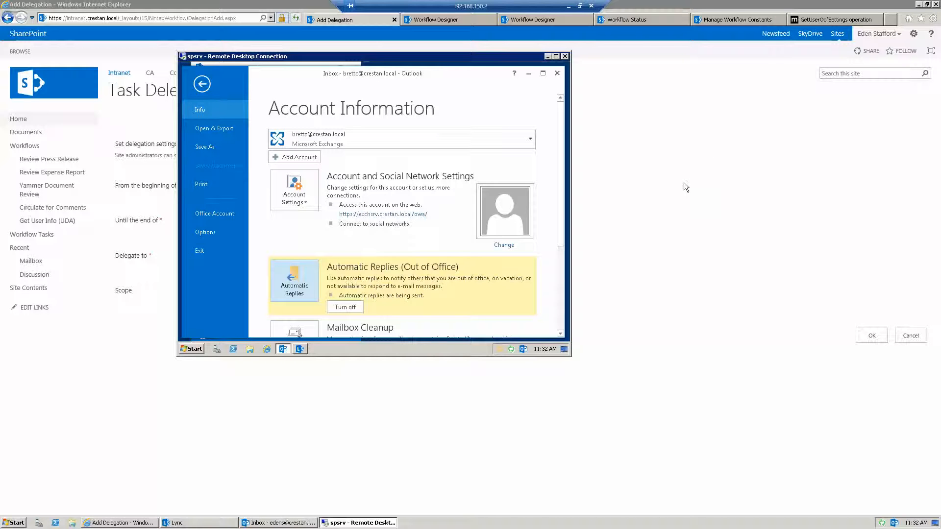
{"action": "left_click", "coordinate": [669, 174]}
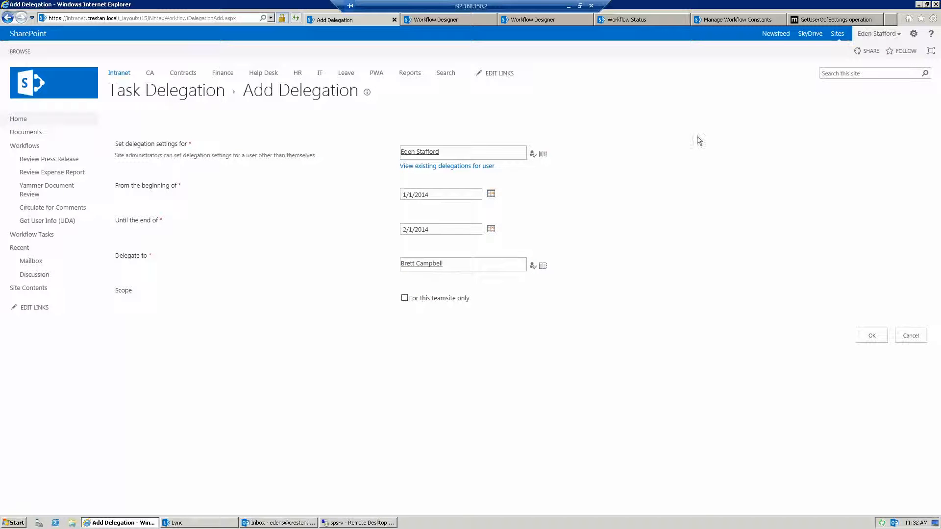
Open the GetUserOofSettings operation documentation and highlight the mailbox address in the XML request example
{"action": "left_click", "coordinate": [819, 17]}
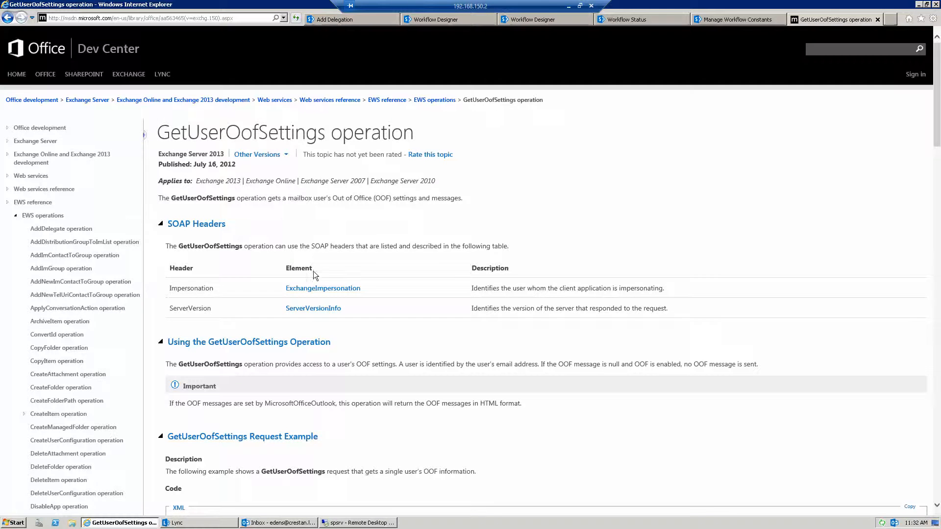
{"action": "scroll", "coordinate": [314, 271], "scroll_direction": "down", "scroll_amount": 7}
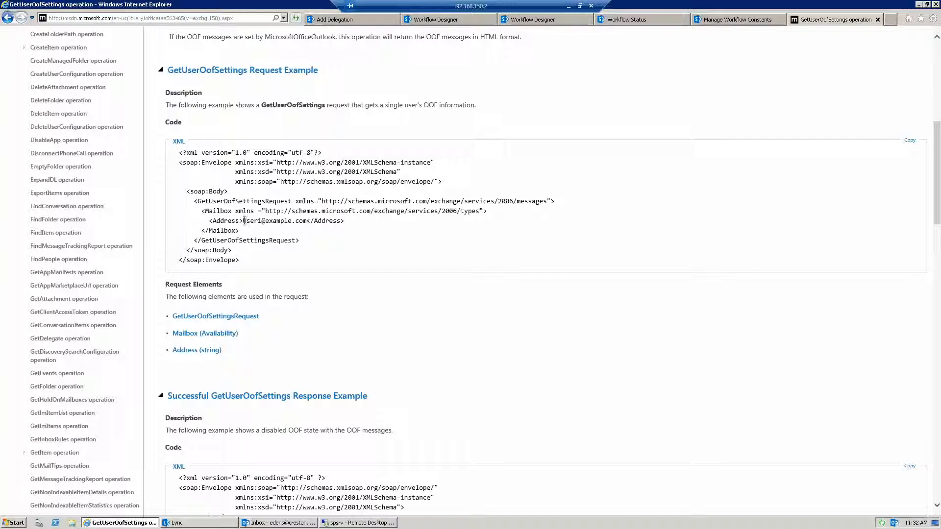
{"action": "left_click_drag", "start_coordinate": [243, 221], "coordinate": [306, 222]}
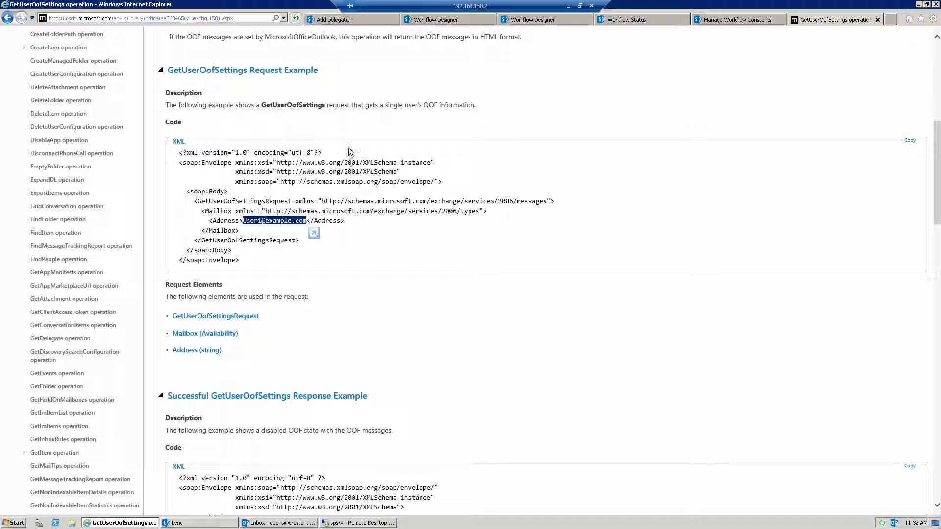
Review the input and output parameters of the Exchange OOF Check UDA action in the Exchange OOF Site Workflow, without saving changes
{"action": "left_click", "coordinate": [434, 20]}
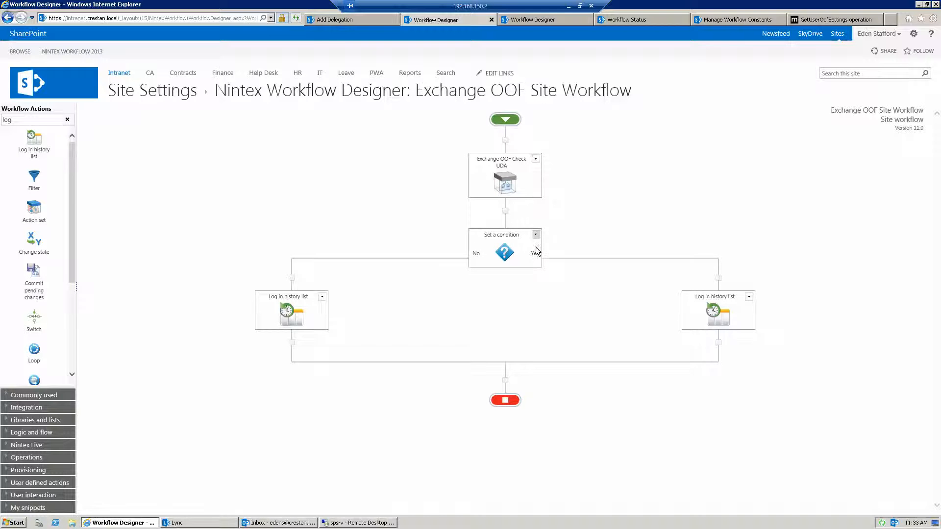
{"action": "double_click", "coordinate": [503, 180]}
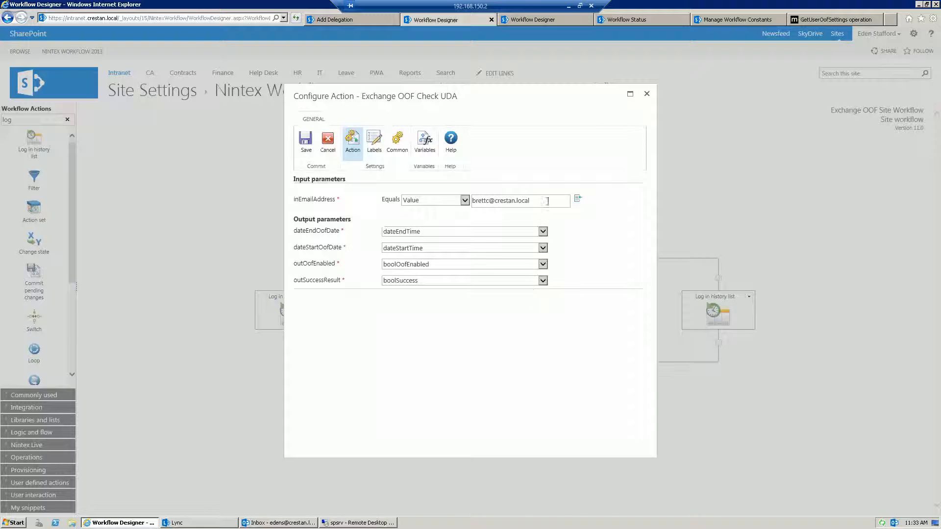
{"action": "left_click_drag", "start_coordinate": [547, 201], "coordinate": [473, 201]}
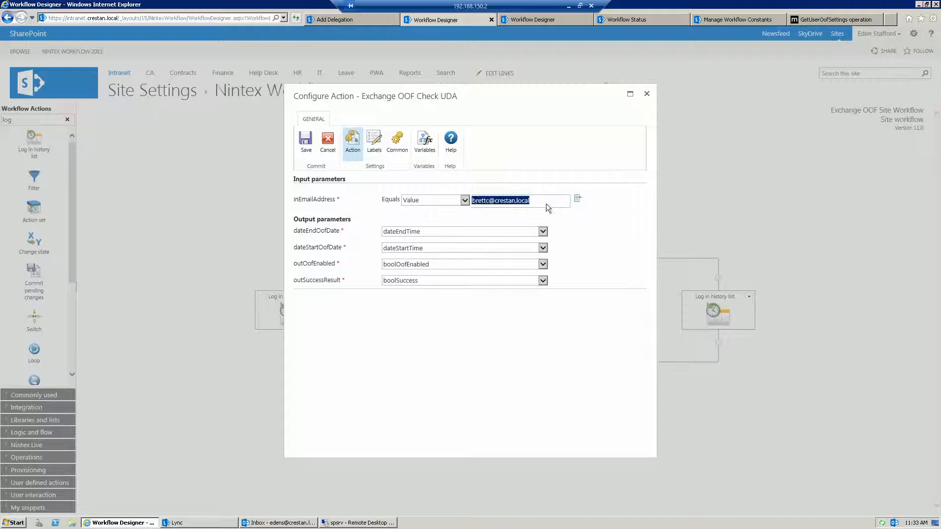
{"action": "left_click", "coordinate": [546, 204]}
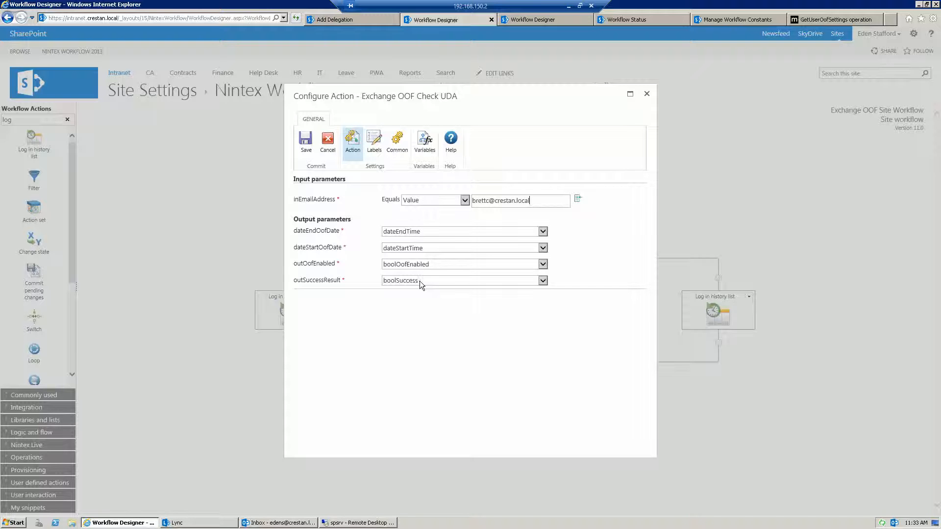
{"action": "left_click", "coordinate": [329, 142]}
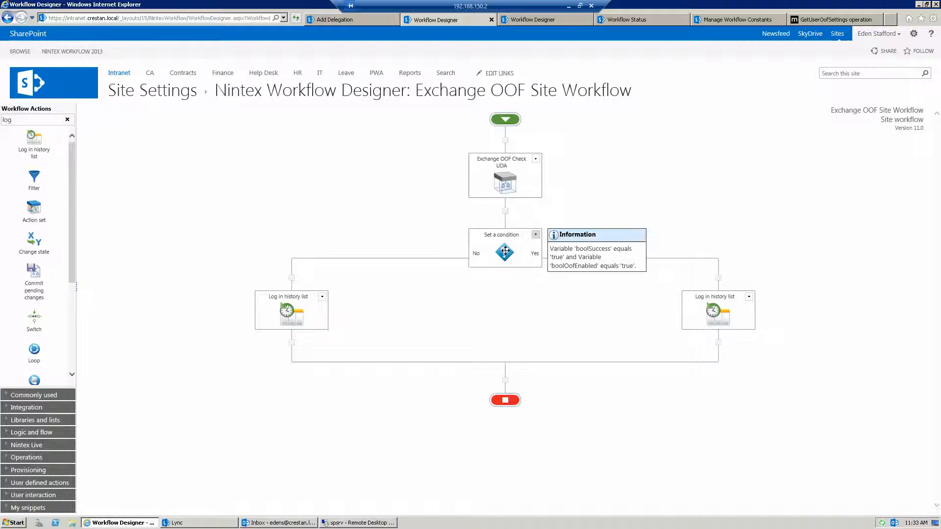
Review the condition's settings and the message logged in its Yes branch, cancelling both configurations
{"action": "double_click", "coordinate": [515, 267]}
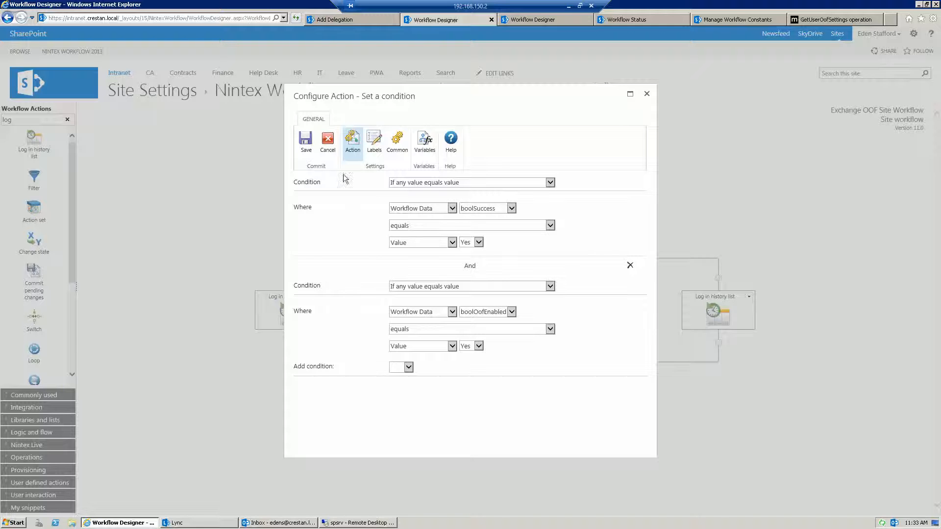
{"action": "left_click", "coordinate": [328, 142]}
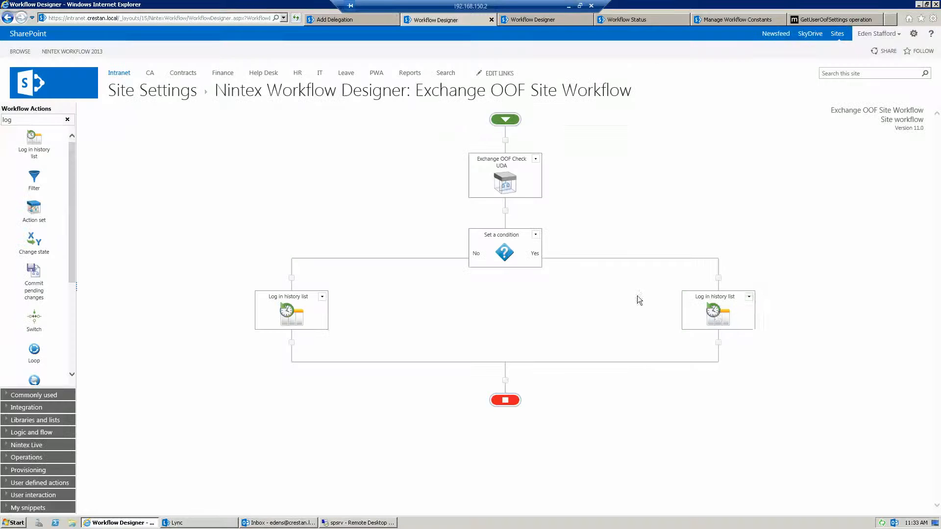
{"action": "double_click", "coordinate": [716, 313]}
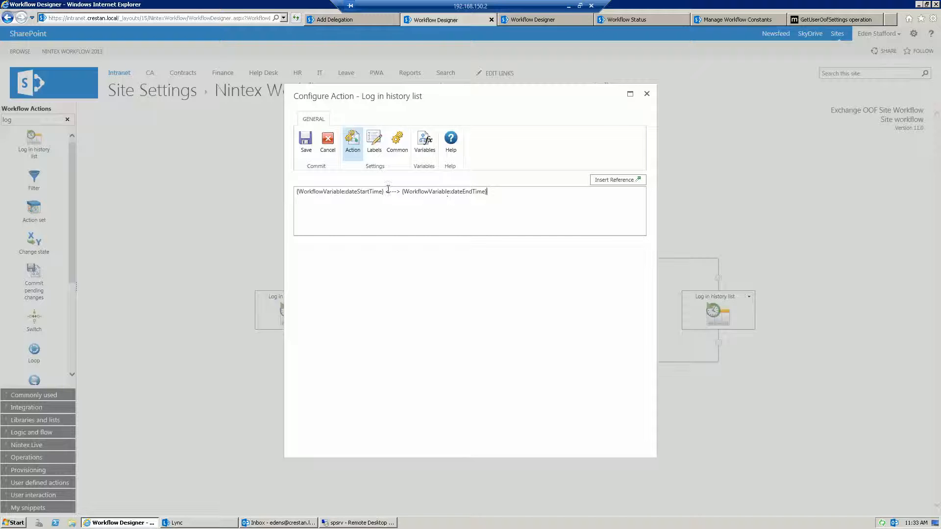
{"action": "left_click", "coordinate": [328, 146]}
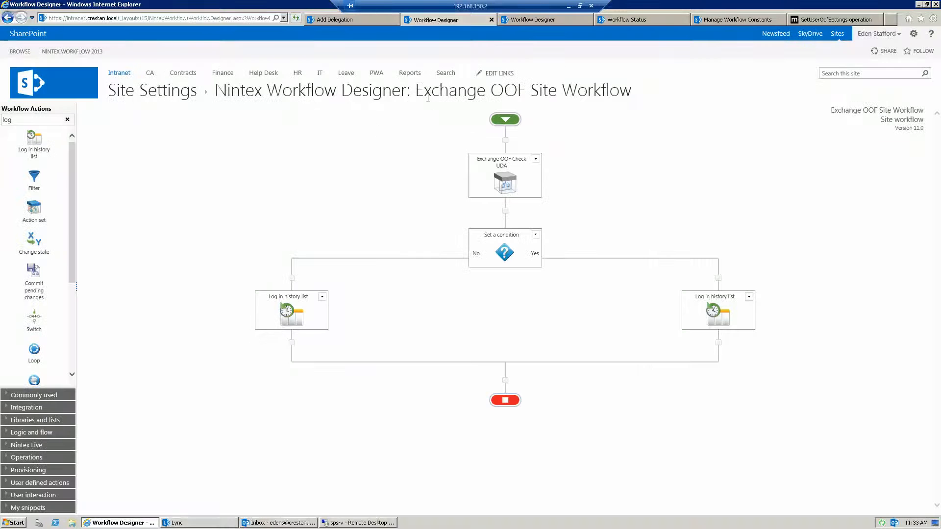
Switch to the Exchange OOF Check UDA design and open the configuration of its Web request action
{"action": "left_click", "coordinate": [525, 20]}
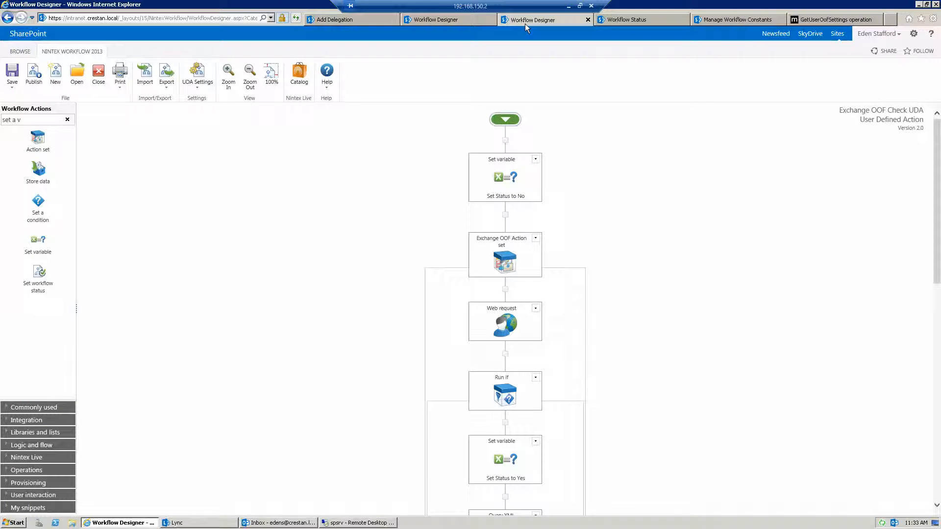
{"action": "mouse_move", "coordinate": [513, 164]}
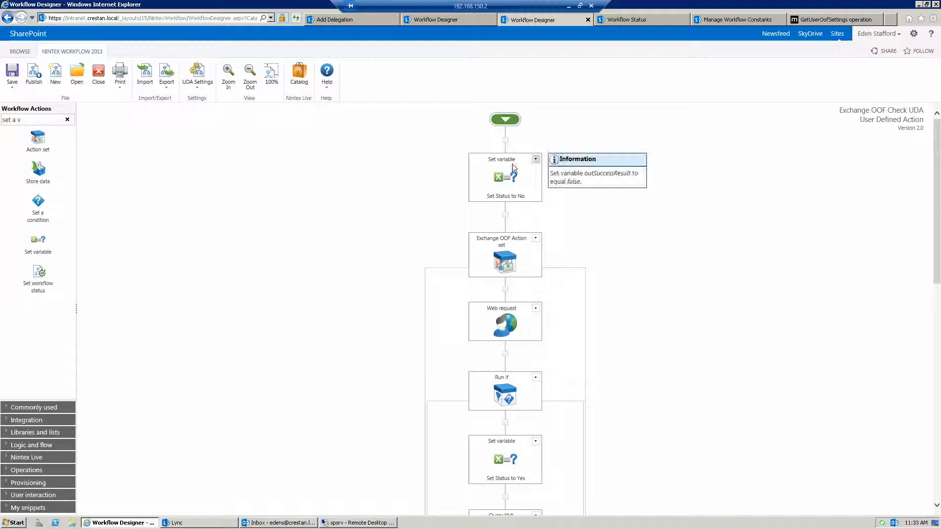
{"action": "scroll", "coordinate": [633, 232], "scroll_direction": "down", "scroll_amount": 4}
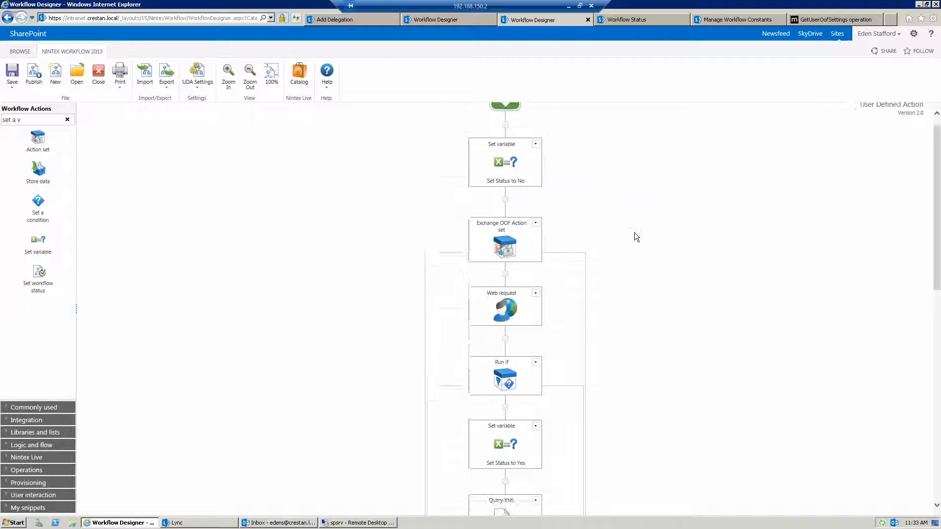
{"action": "mouse_move", "coordinate": [507, 232]}
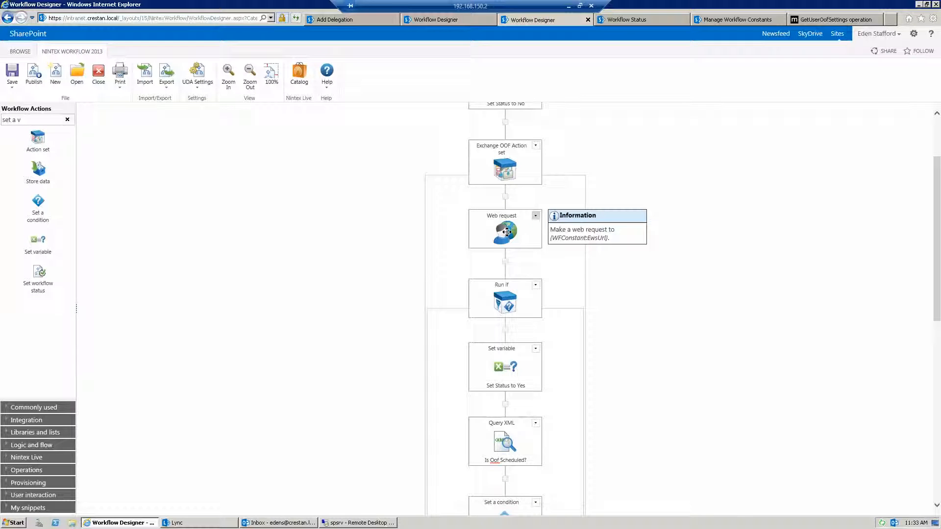
{"action": "double_click", "coordinate": [506, 232]}
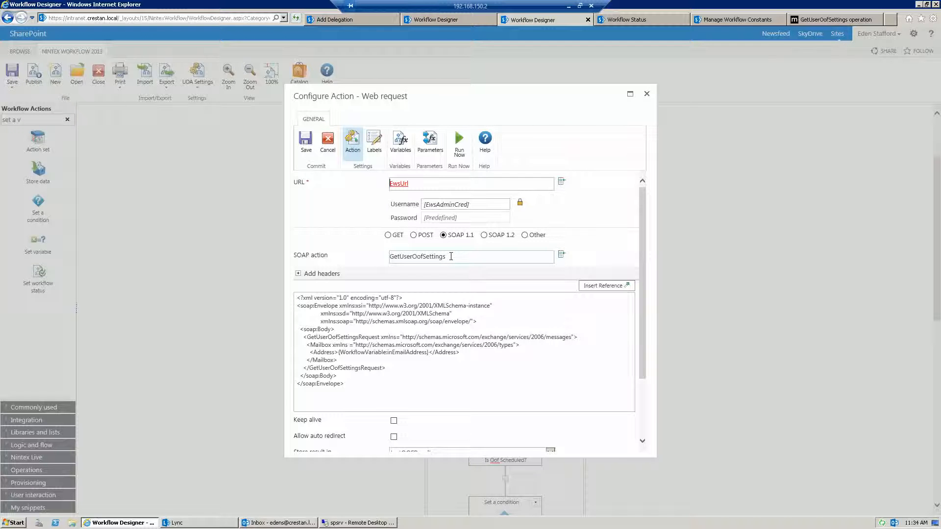
Examine the web request's GetUserOofSettings SOAP action and XML body, highlighting the inEmailAddress workflow variable in the Address element
{"action": "double_click", "coordinate": [409, 257]}
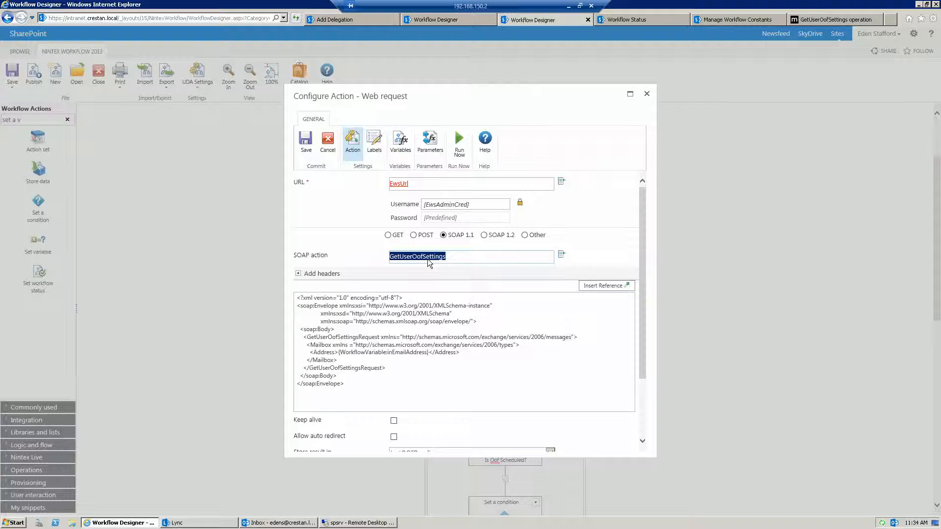
{"action": "left_click_drag", "start_coordinate": [346, 385], "coordinate": [298, 298]}
{"action": "left_click", "coordinate": [378, 387]}
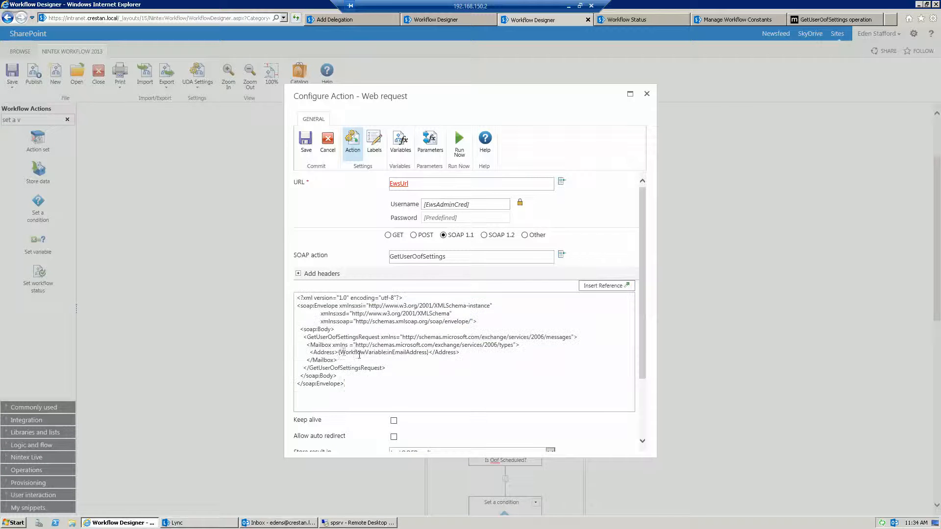
{"action": "left_click", "coordinate": [339, 352]}
{"action": "double_click", "coordinate": [429, 352]}
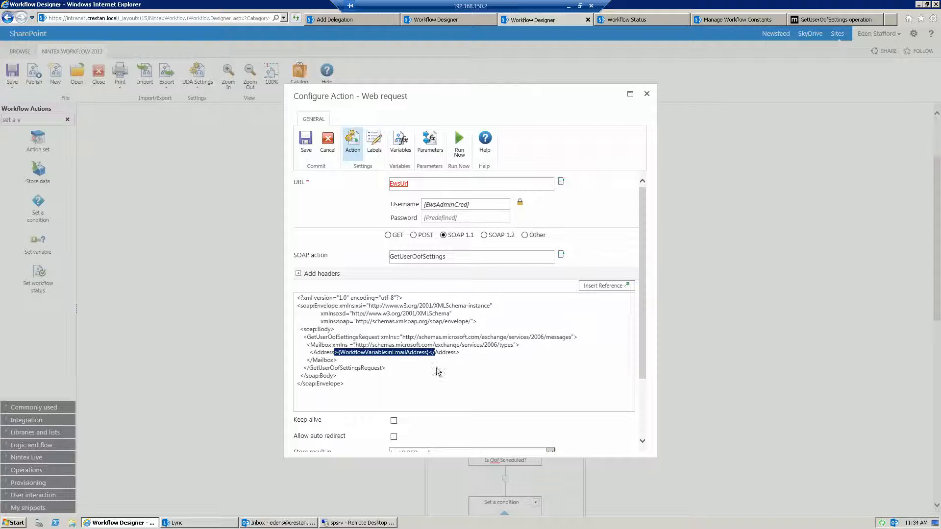
{"action": "key", "text": "shift+Left"}
{"action": "key", "text": "shift+Left"}
{"action": "left_click", "coordinate": [388, 363]}
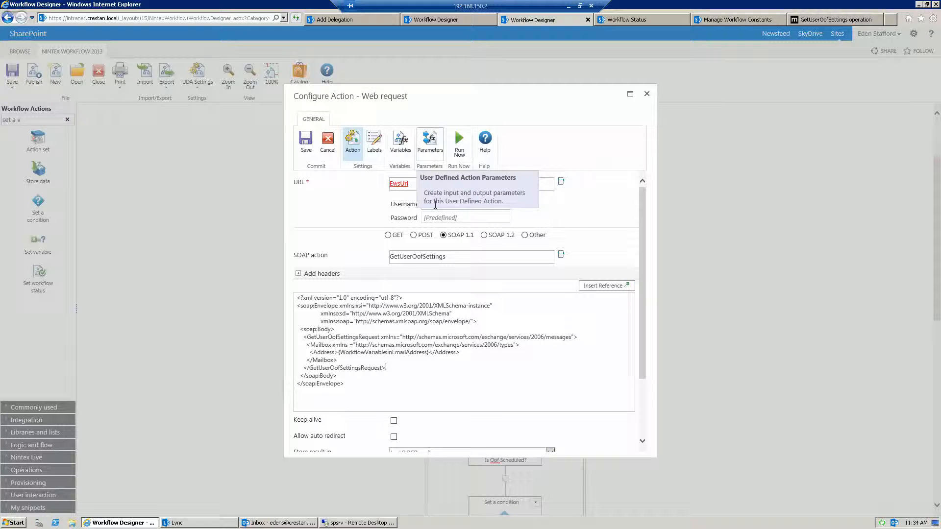
View the user defined action's parameters, and close the parameter list and the web request configuration without saving
{"action": "left_click", "coordinate": [431, 145]}
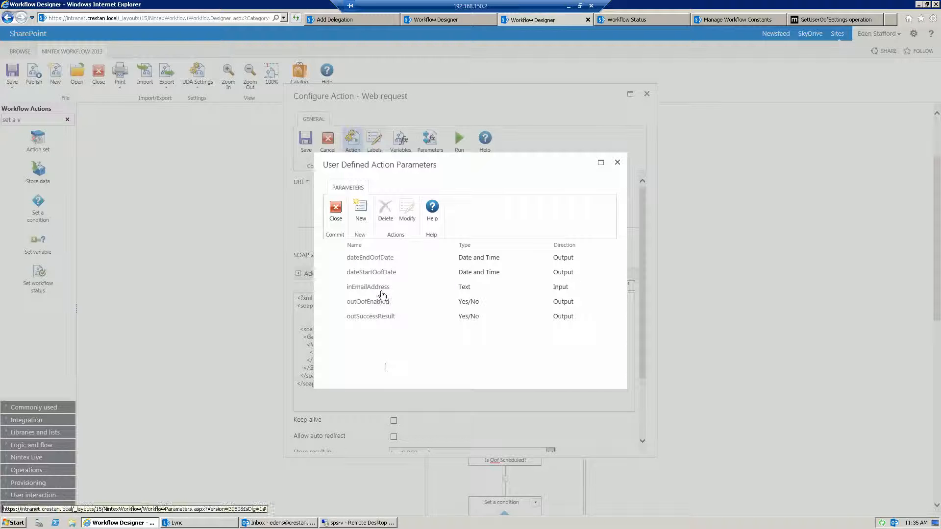
{"action": "left_click", "coordinate": [617, 163]}
{"action": "left_click", "coordinate": [646, 94]}
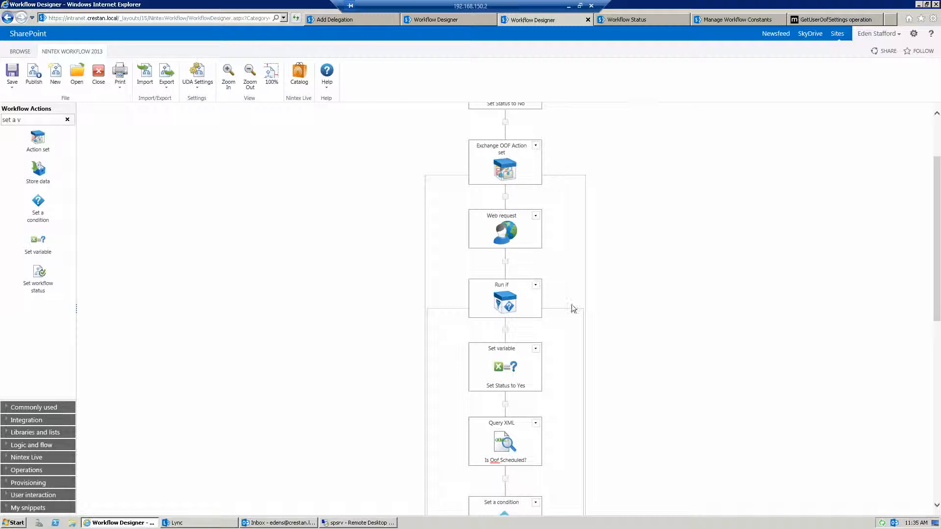
{"action": "scroll", "coordinate": [538, 333], "scroll_direction": "down", "scroll_amount": 3}
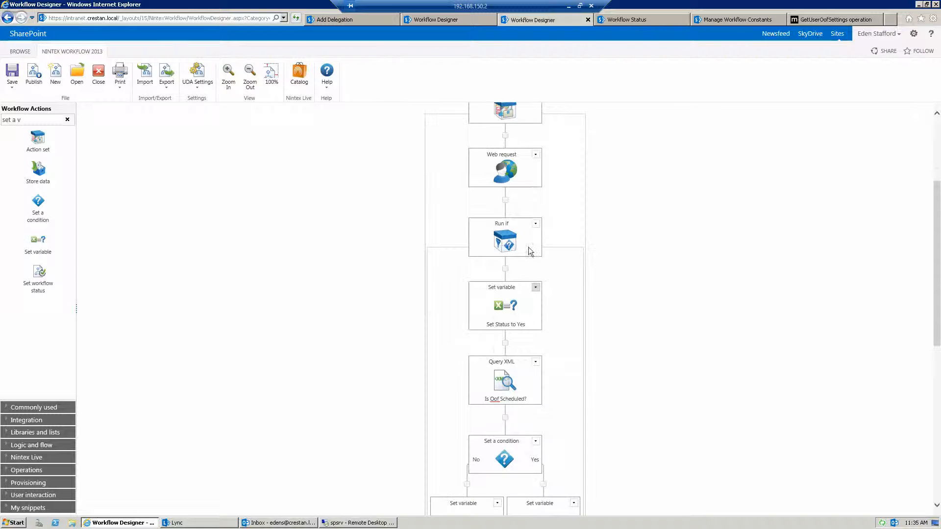
Review the "Is Oof Scheduled?" Query XML action, highlighting its textOOFResult source and OofState XPath, and cancel the configuration
{"action": "mouse_move", "coordinate": [506, 246]}
{"action": "scroll", "coordinate": [541, 363], "scroll_direction": "down", "scroll_amount": 1}
{"action": "mouse_move", "coordinate": [511, 327]}
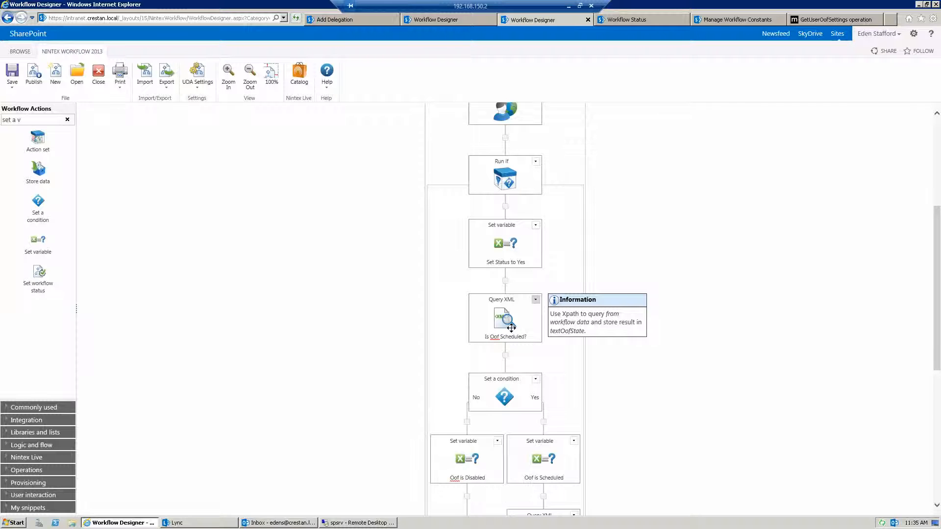
{"action": "double_click", "coordinate": [510, 321]}
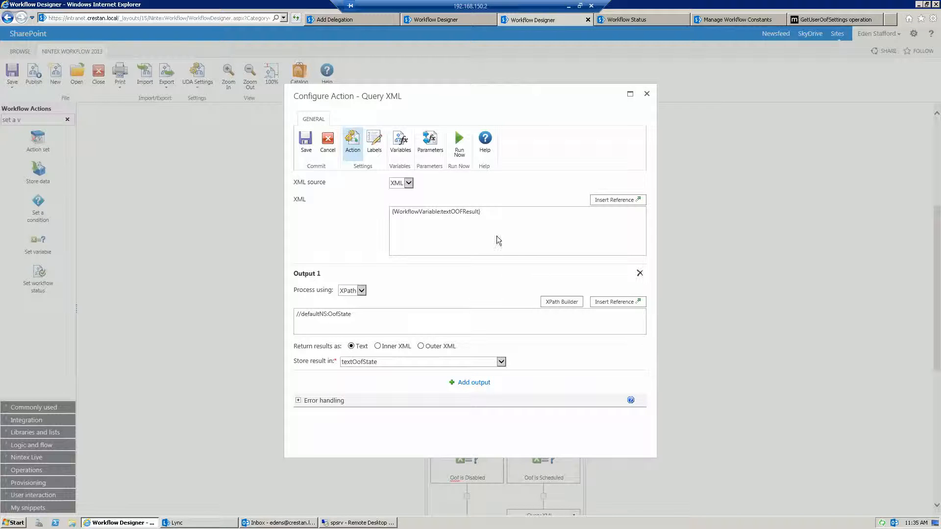
{"action": "left_click_drag", "start_coordinate": [490, 213], "coordinate": [379, 208]}
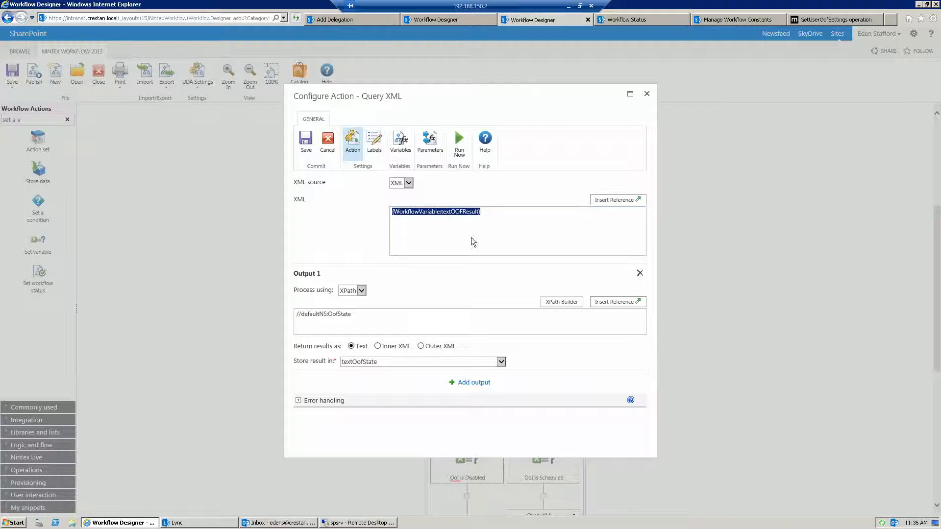
{"action": "left_click", "coordinate": [495, 231]}
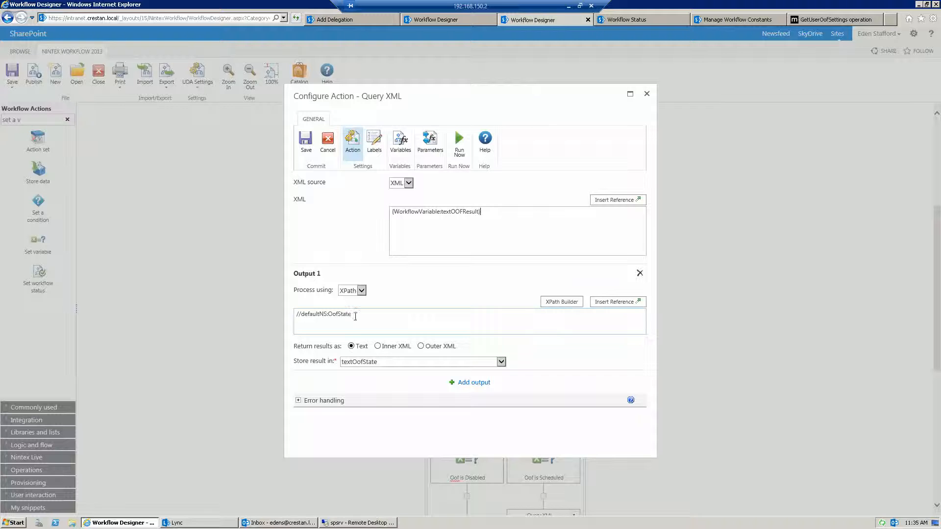
{"action": "left_click_drag", "start_coordinate": [352, 317], "coordinate": [327, 317]}
{"action": "left_click", "coordinate": [368, 320]}
{"action": "left_click", "coordinate": [326, 142]}
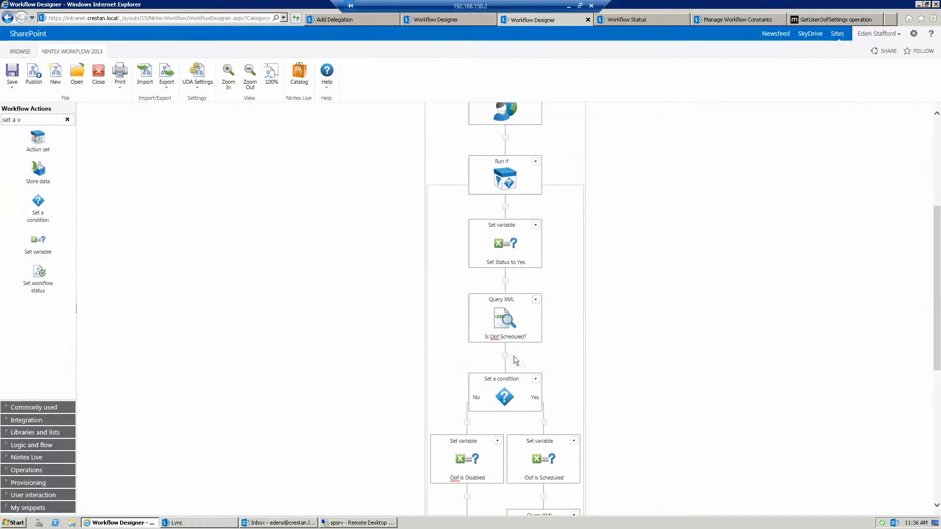
Inspect the condition below that query, highlighting the Scheduled value compared with textOofState, and close it without saving
{"action": "scroll", "coordinate": [514, 343], "scroll_direction": "down", "scroll_amount": 3}
{"action": "double_click", "coordinate": [503, 287]}
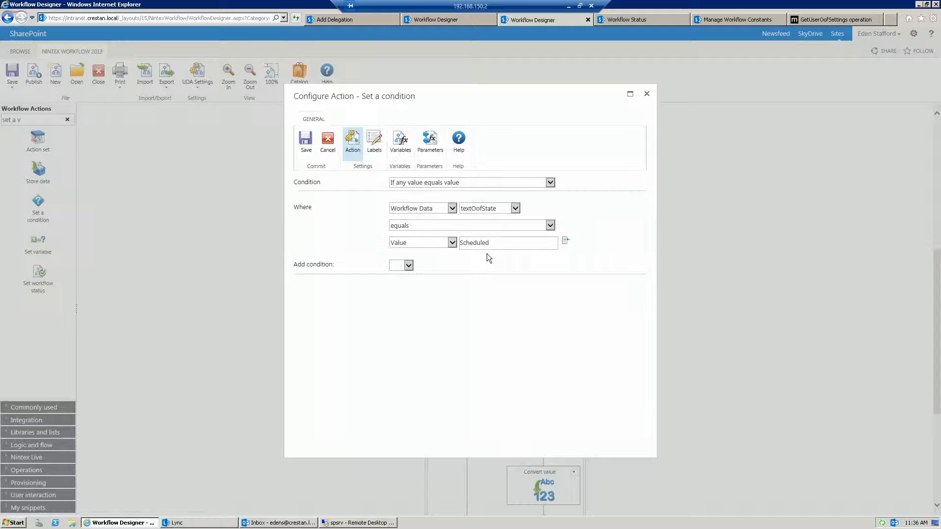
{"action": "left_click_drag", "start_coordinate": [492, 242], "coordinate": [452, 236]}
{"action": "left_click", "coordinate": [646, 94]}
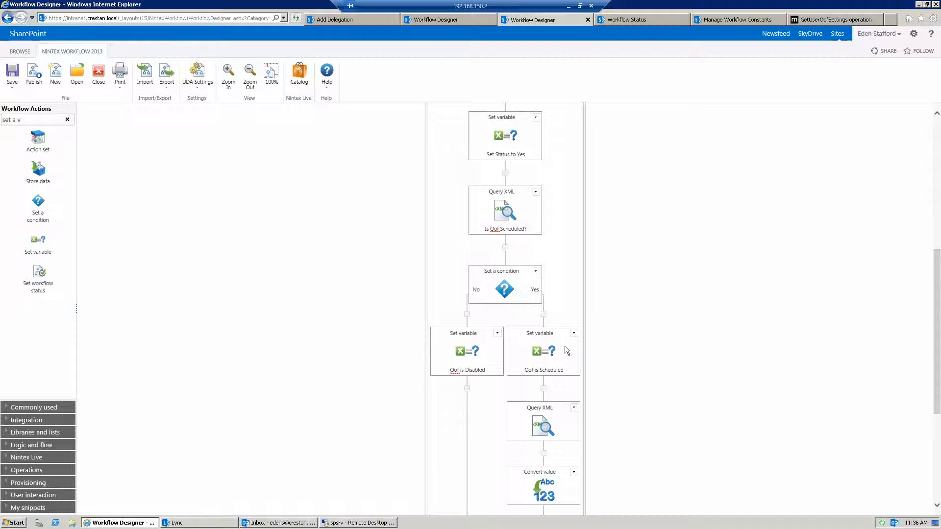
Examine the StartTime and EndTime XPath outputs of the Query XML action in the Yes branch, and cancel its configuration
{"action": "mouse_move", "coordinate": [554, 361]}
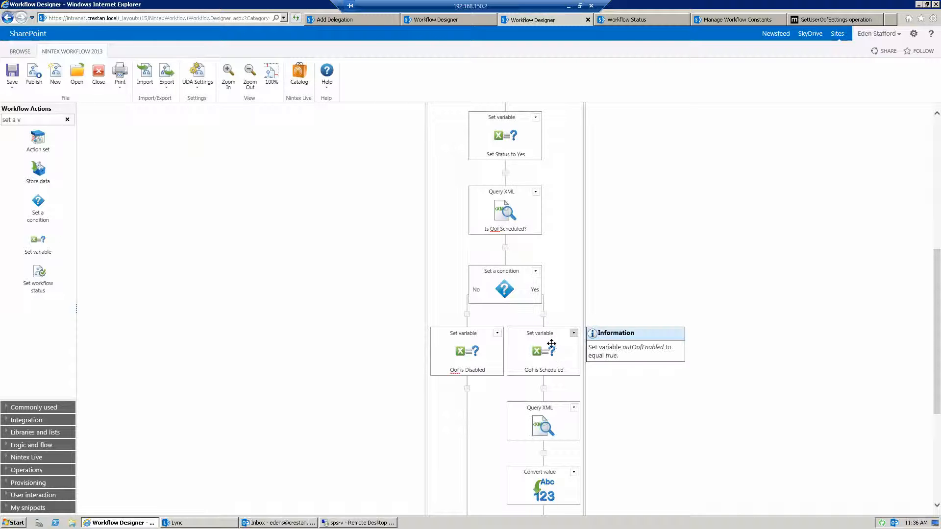
{"action": "scroll", "coordinate": [553, 353], "scroll_direction": "down", "scroll_amount": 3}
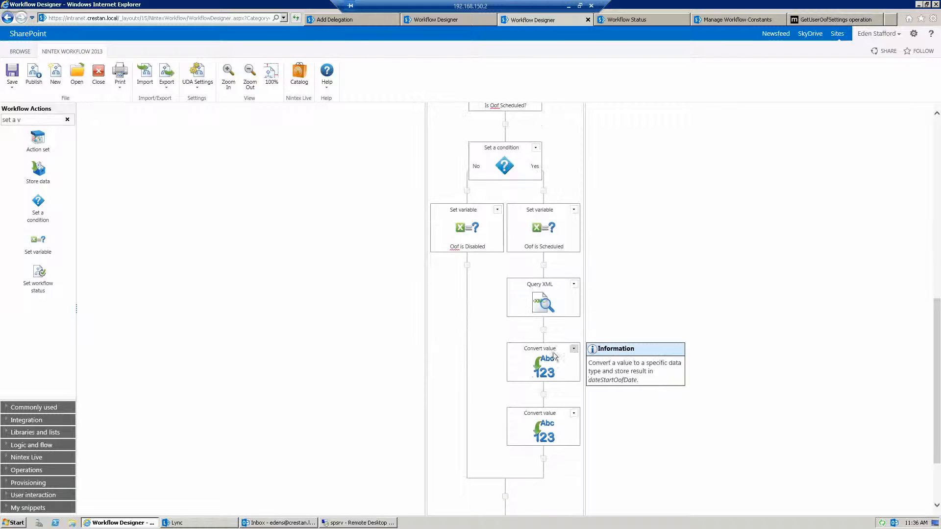
{"action": "double_click", "coordinate": [542, 299]}
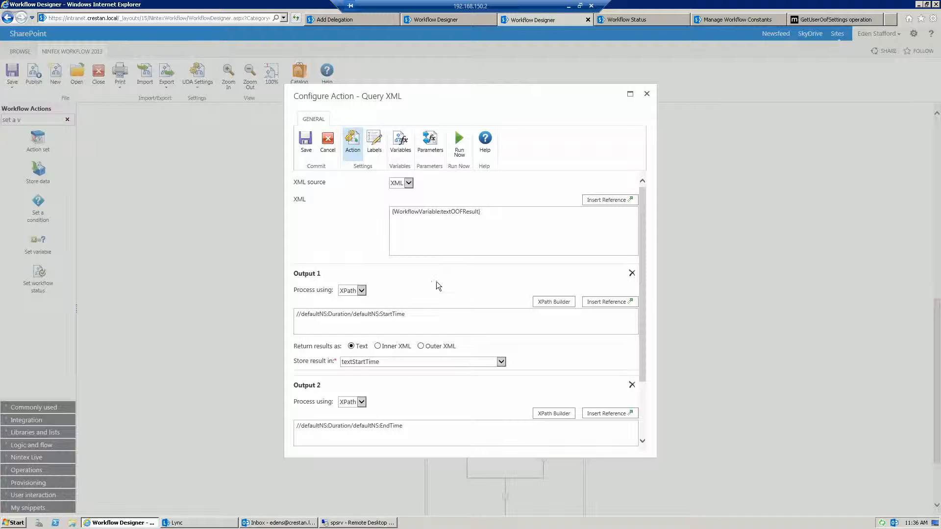
{"action": "left_click_drag", "start_coordinate": [411, 315], "coordinate": [381, 318]}
{"action": "left_click_drag", "start_coordinate": [406, 426], "coordinate": [382, 428]}
{"action": "left_click", "coordinate": [385, 383]}
{"action": "scroll", "coordinate": [387, 386], "scroll_direction": "down", "scroll_amount": 3}
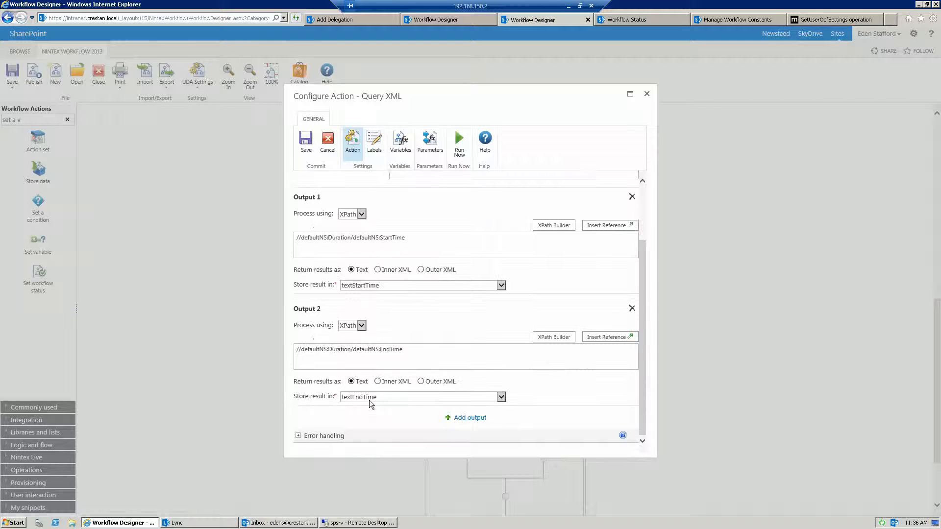
{"action": "left_click", "coordinate": [329, 142]}
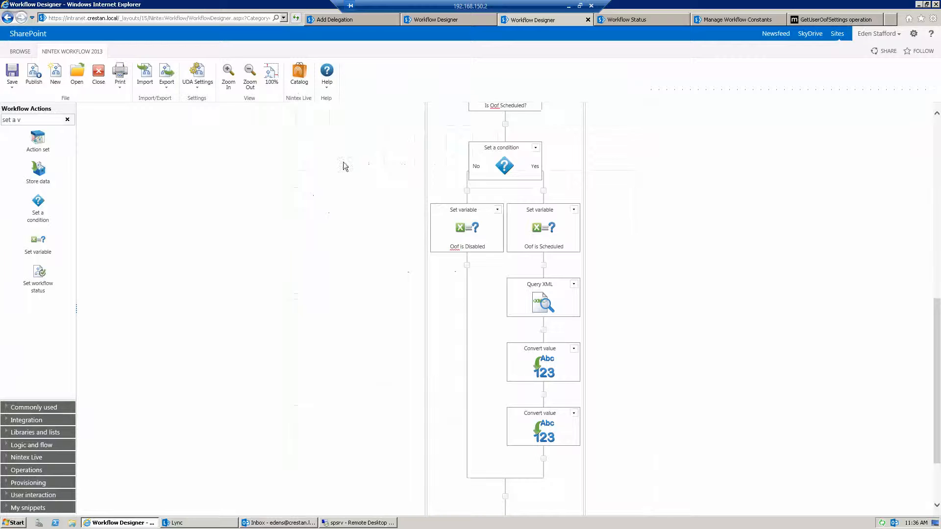
Review the first Convert value action and highlight dateStartOofDate in the user defined action's parameters, closing both without saving
{"action": "scroll", "coordinate": [560, 458], "scroll_direction": "down", "scroll_amount": 2}
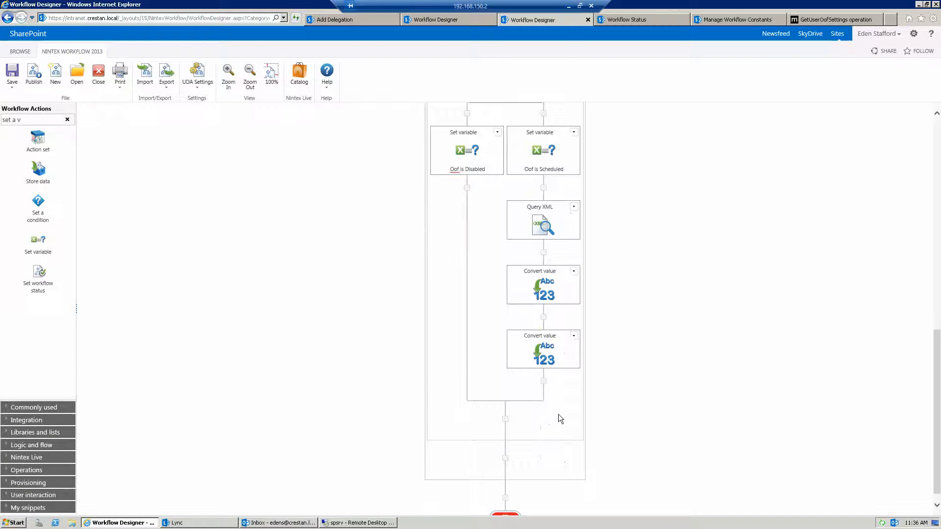
{"action": "double_click", "coordinate": [540, 287]}
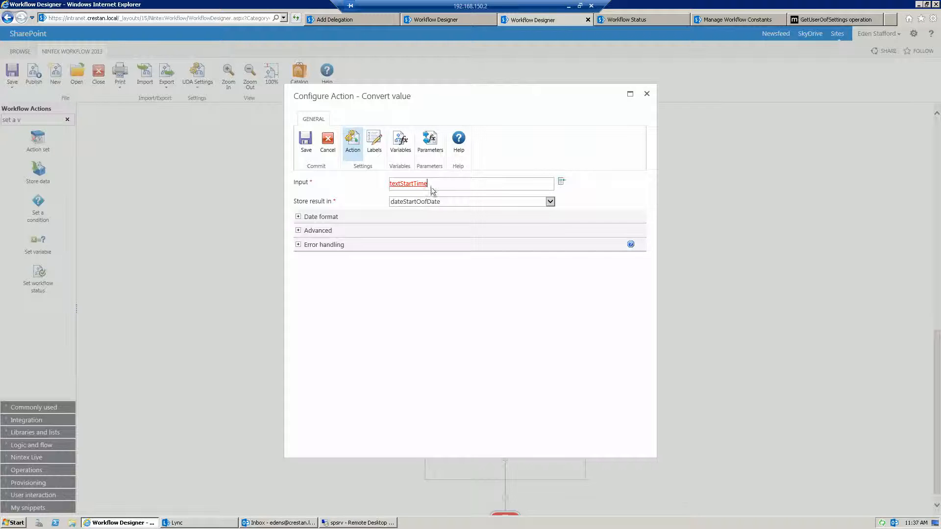
{"action": "left_click", "coordinate": [425, 140]}
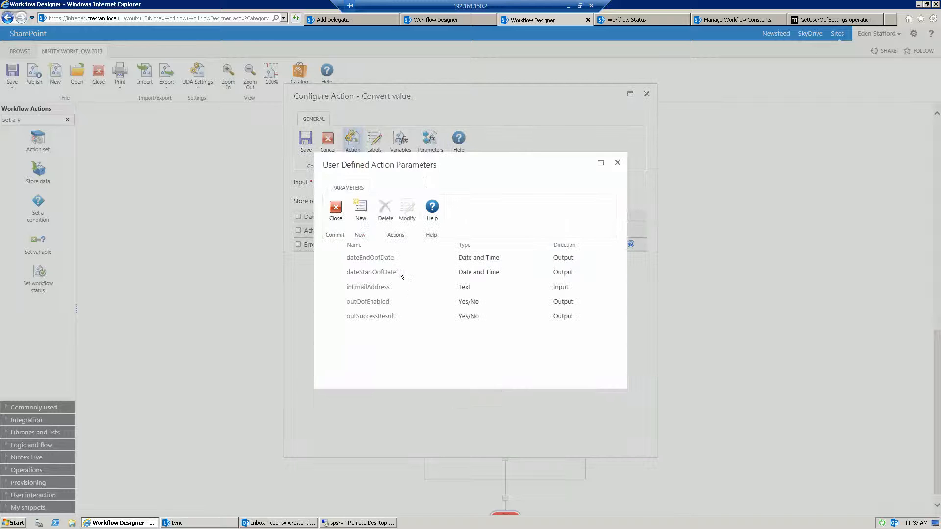
{"action": "left_click_drag", "start_coordinate": [400, 274], "coordinate": [349, 274]}
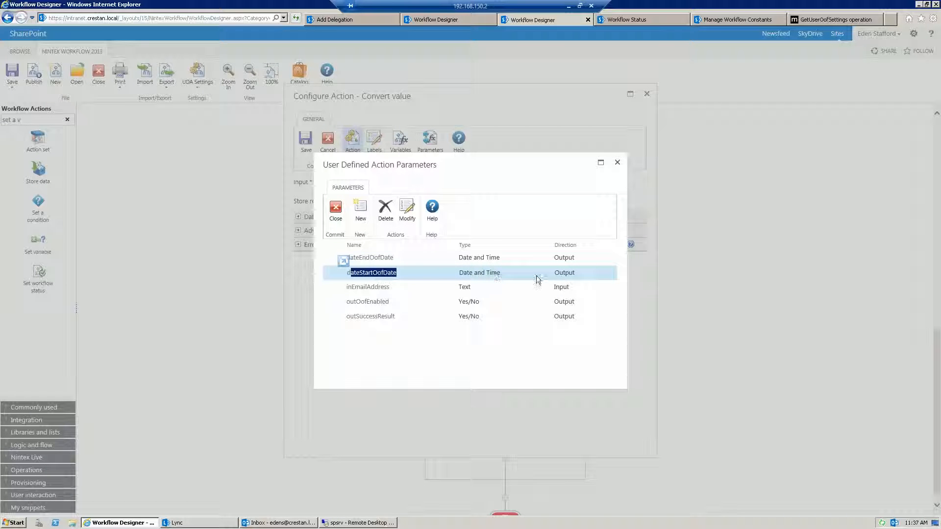
{"action": "left_click", "coordinate": [617, 162]}
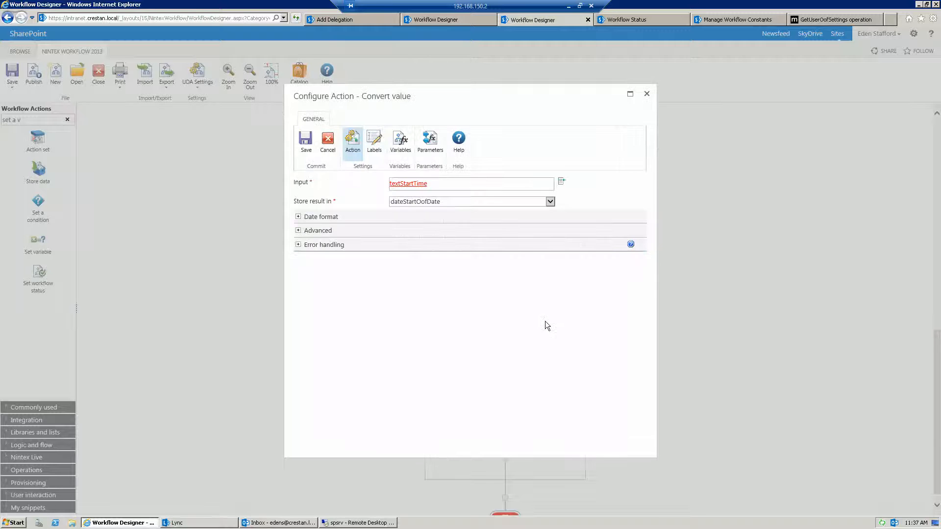
{"action": "left_click", "coordinate": [648, 94]}
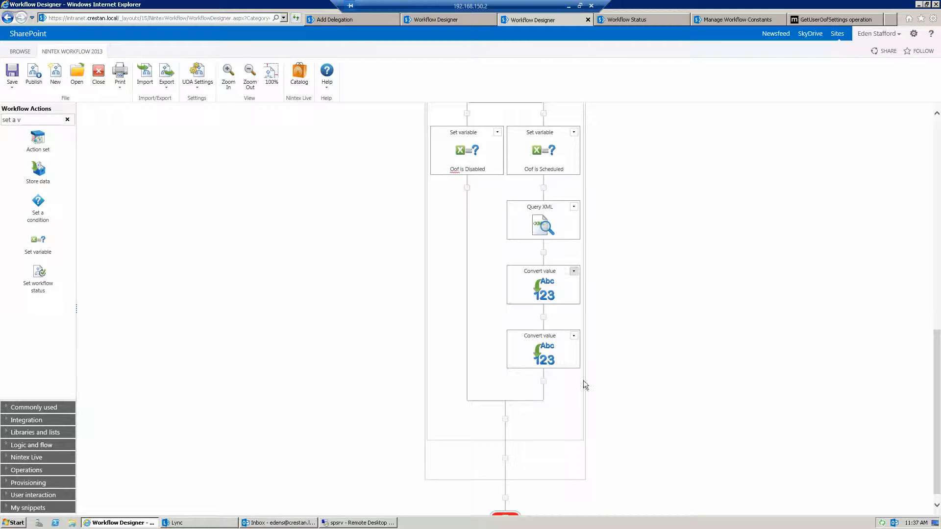
Switch to Outlook in the remote desktop session and view the automatic replies time range, cancelling without changes
{"action": "left_click", "coordinate": [354, 524]}
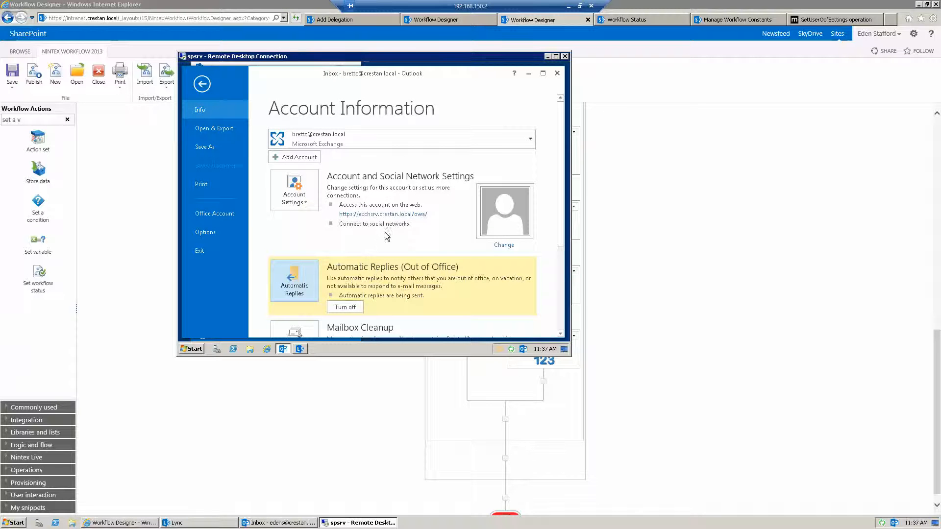
{"action": "left_click", "coordinate": [294, 282]}
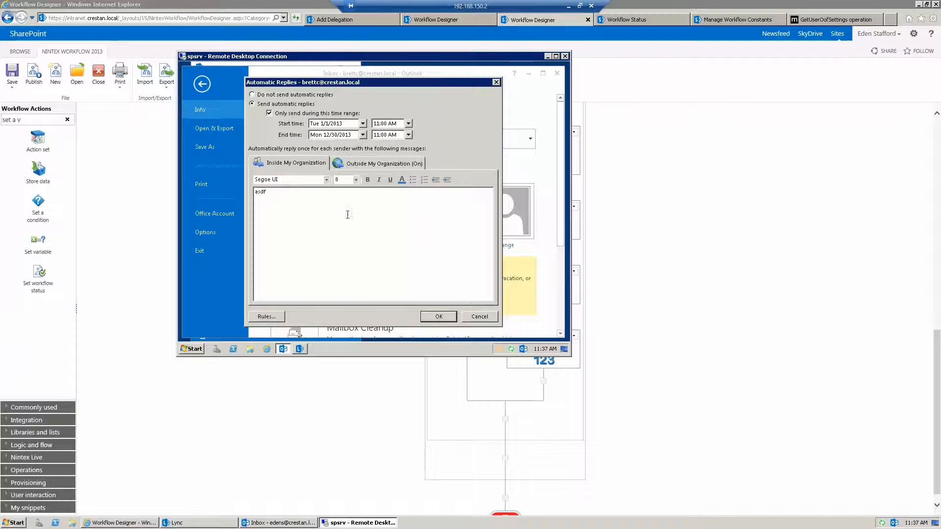
{"action": "left_click", "coordinate": [472, 317]}
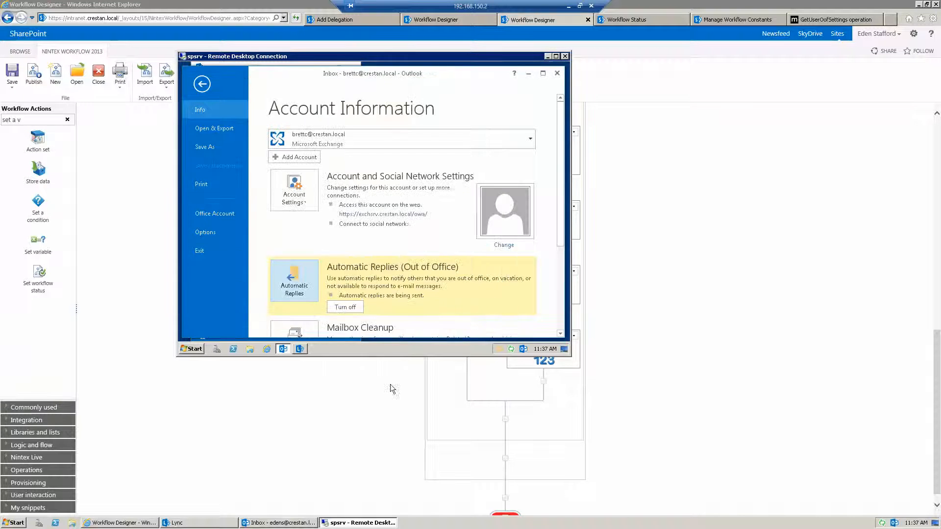
{"action": "left_click", "coordinate": [368, 418]}
Return to the Exchange OOF Site Workflow design and view the Exchange OOF Check UDA action's input and output parameters without saving
{"action": "left_click", "coordinate": [437, 22]}
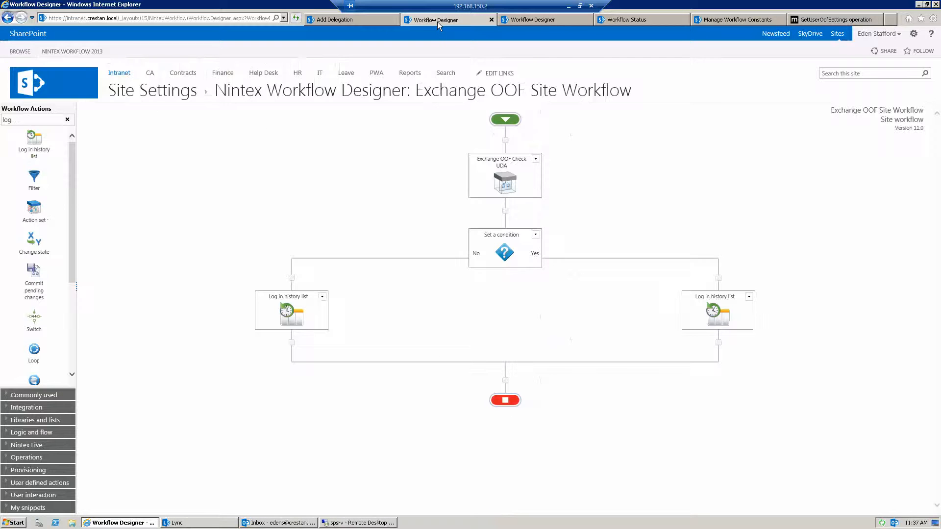
{"action": "double_click", "coordinate": [515, 181]}
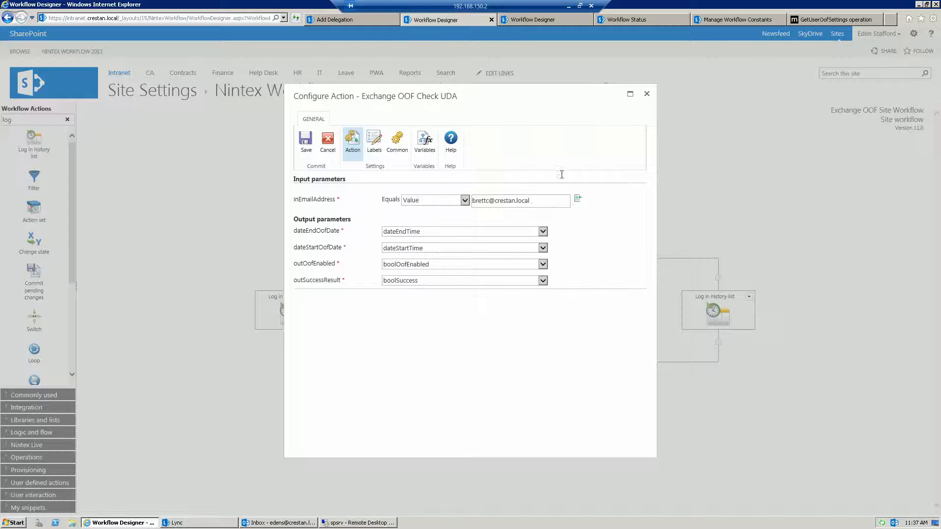
{"action": "left_click", "coordinate": [646, 95]}
Go back from the old workflow status to the refreshed site workflows list and start the Exchange OOF Site Workflow
{"action": "left_click", "coordinate": [619, 19]}
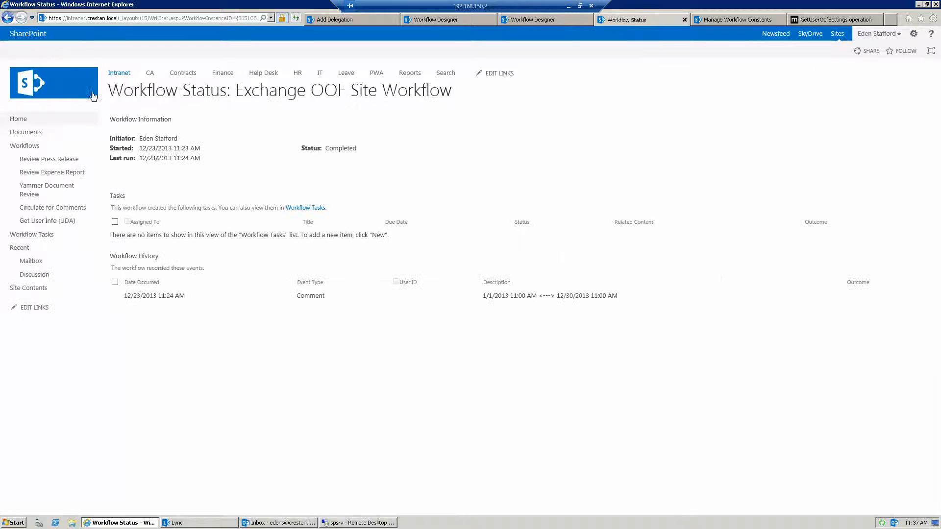
{"action": "left_click", "coordinate": [8, 18]}
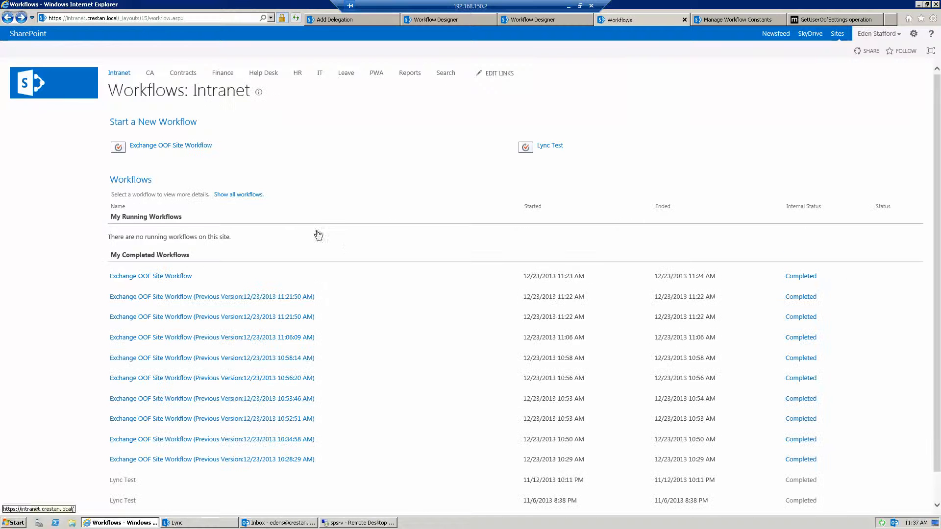
{"action": "left_click", "coordinate": [294, 22]}
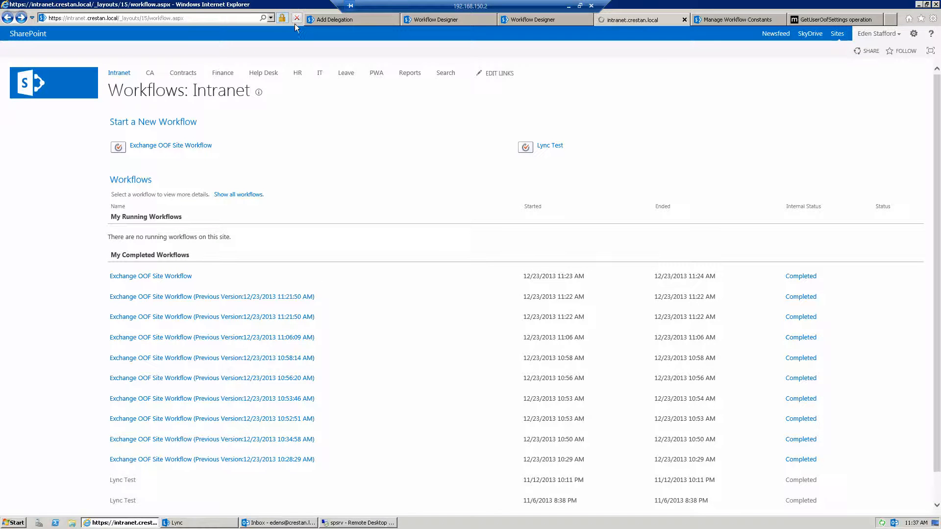
{"action": "left_click", "coordinate": [185, 147]}
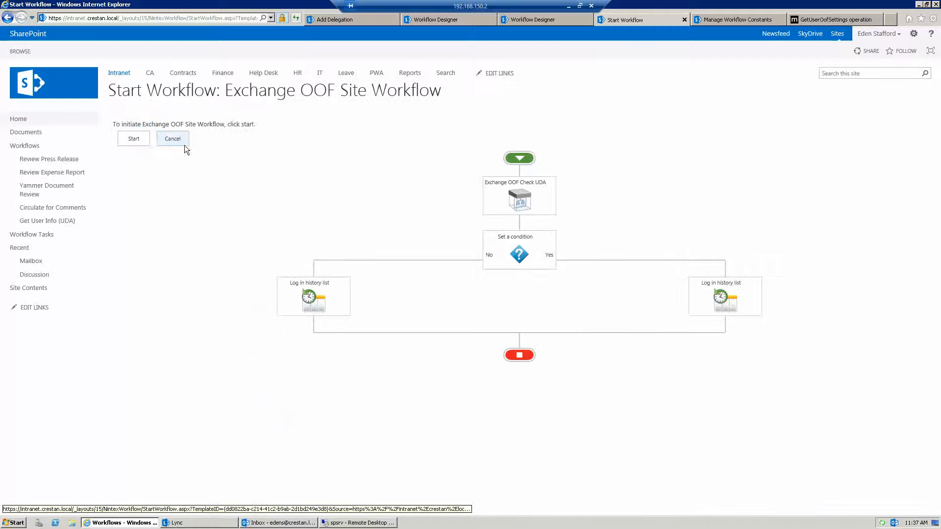
{"action": "left_click", "coordinate": [144, 140]}
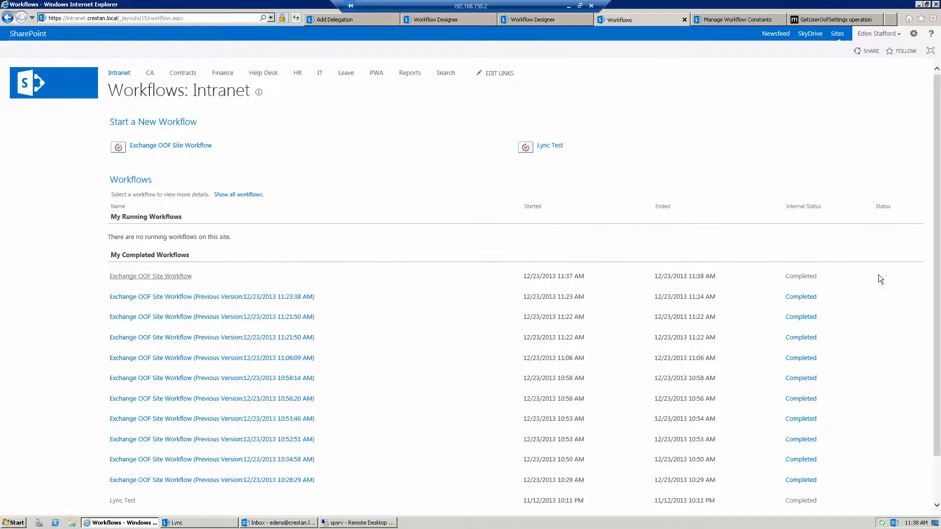
Open the new run's workflow status and compare the logged date range with the automatic replies settings in Outlook
{"action": "left_click", "coordinate": [795, 277]}
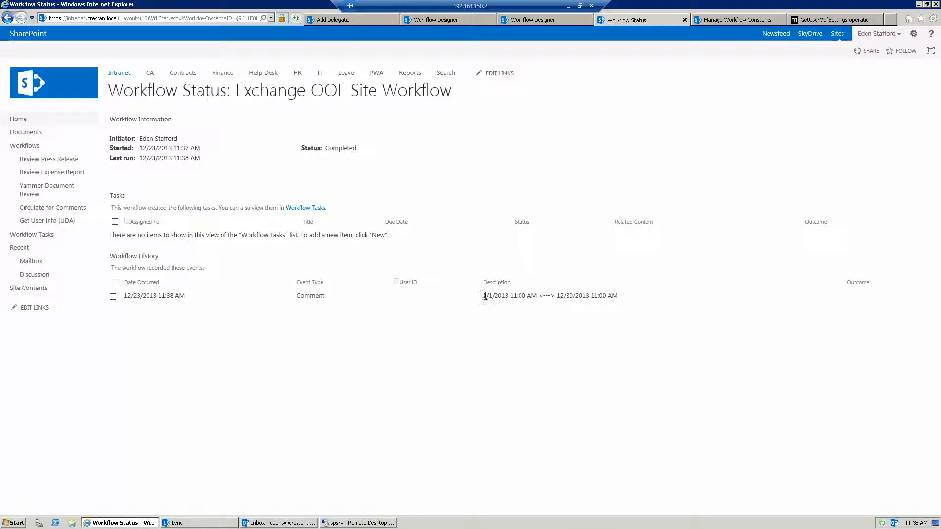
{"action": "left_click_drag", "start_coordinate": [484, 296], "coordinate": [574, 296]}
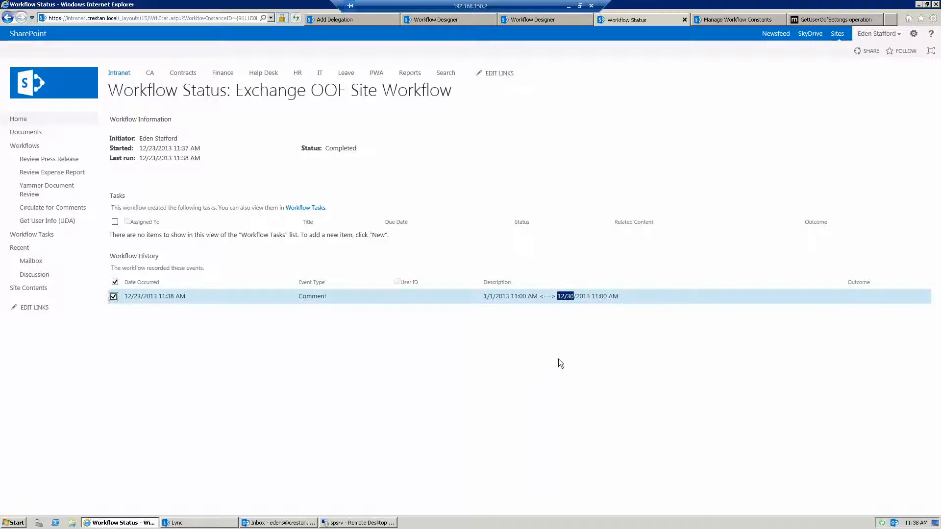
{"action": "left_click", "coordinate": [372, 523]}
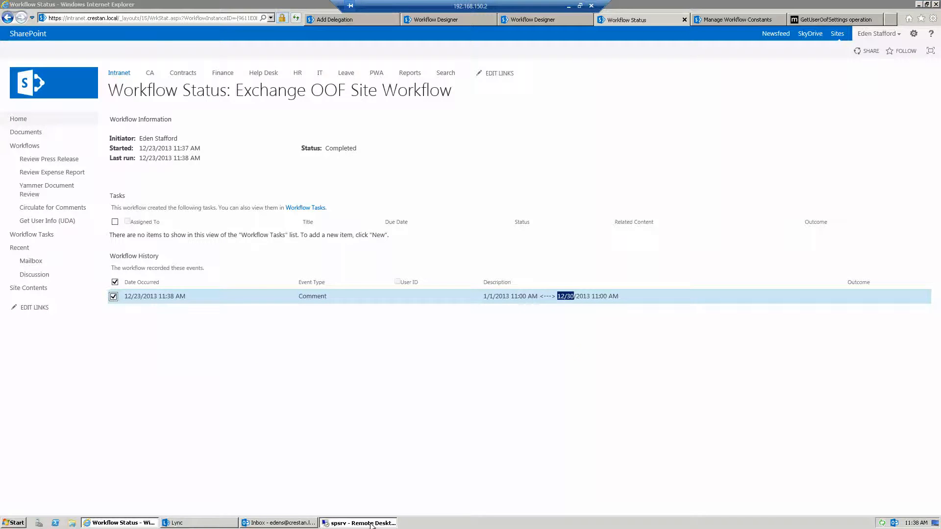
{"action": "left_click", "coordinate": [293, 280]}
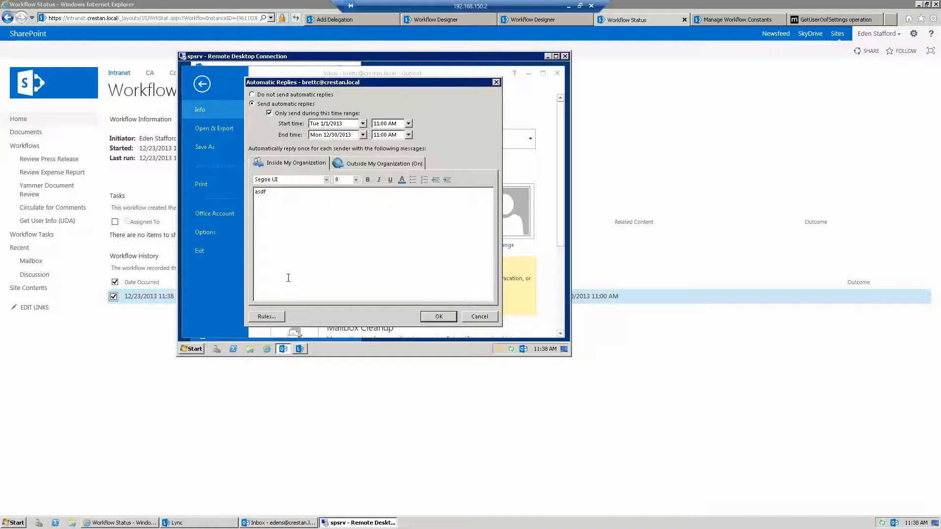
{"action": "left_click", "coordinate": [479, 316]}
{"action": "left_click", "coordinate": [641, 150]}
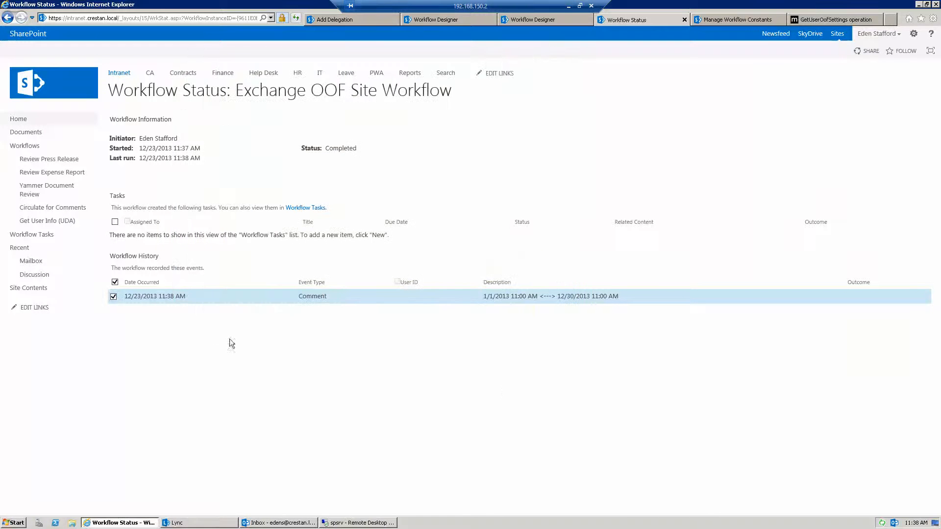
Return to the Exchange OOF Site Workflow design and add an Assign Flexi task action after the Yes branch's history log
{"action": "left_click", "coordinate": [459, 22]}
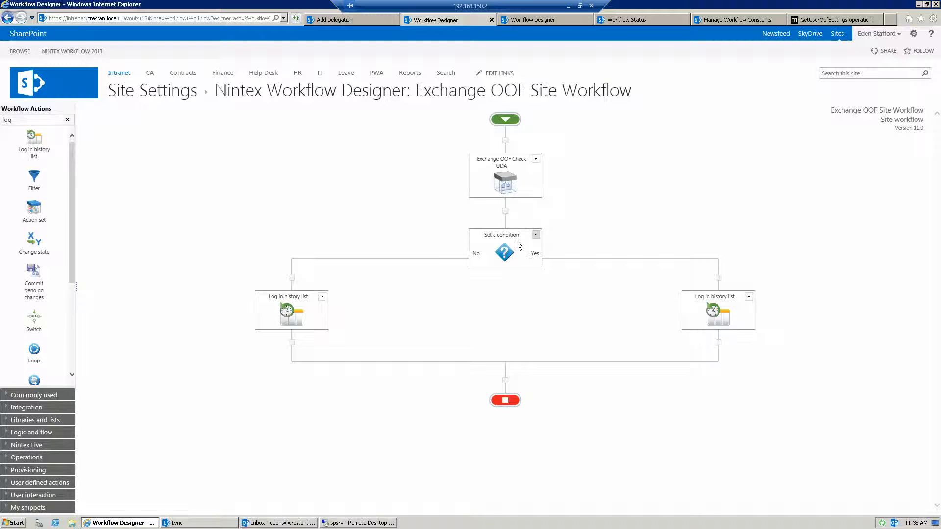
{"action": "mouse_move", "coordinate": [504, 244]}
{"action": "type", "text": "flex"}
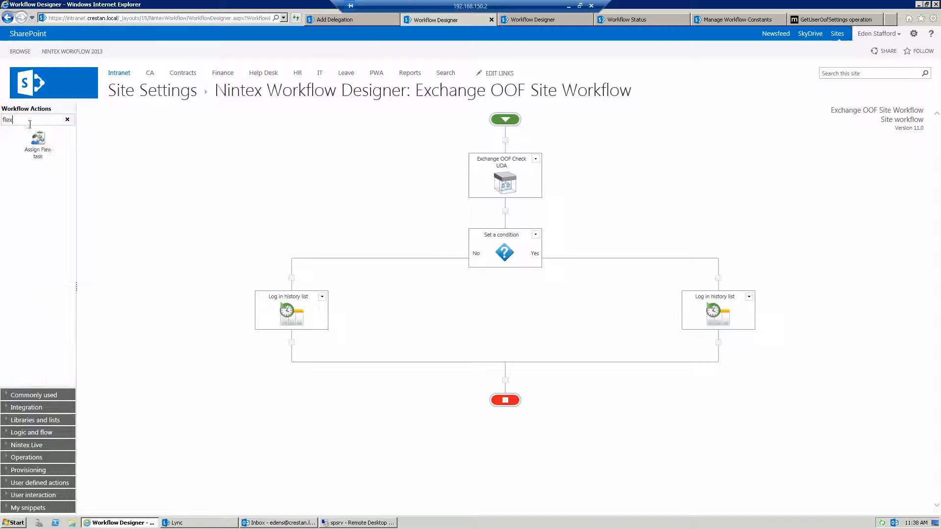
{"action": "left_click_drag", "start_coordinate": [51, 154], "coordinate": [718, 343]}
Configure the Yes branch's Flexi task with the Manager lookup as assignee and save the action
{"action": "double_click", "coordinate": [717, 380]}
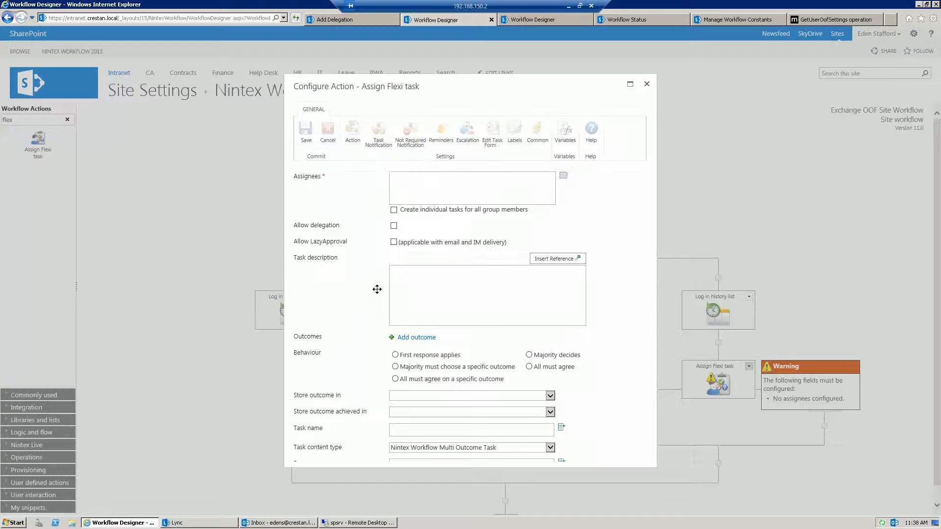
{"action": "left_click", "coordinate": [562, 173]}
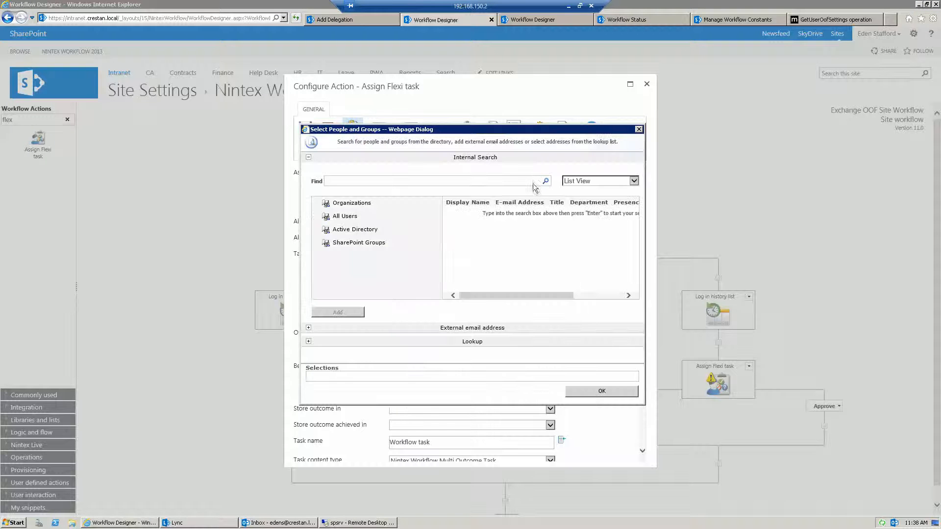
{"action": "left_click", "coordinate": [341, 341]}
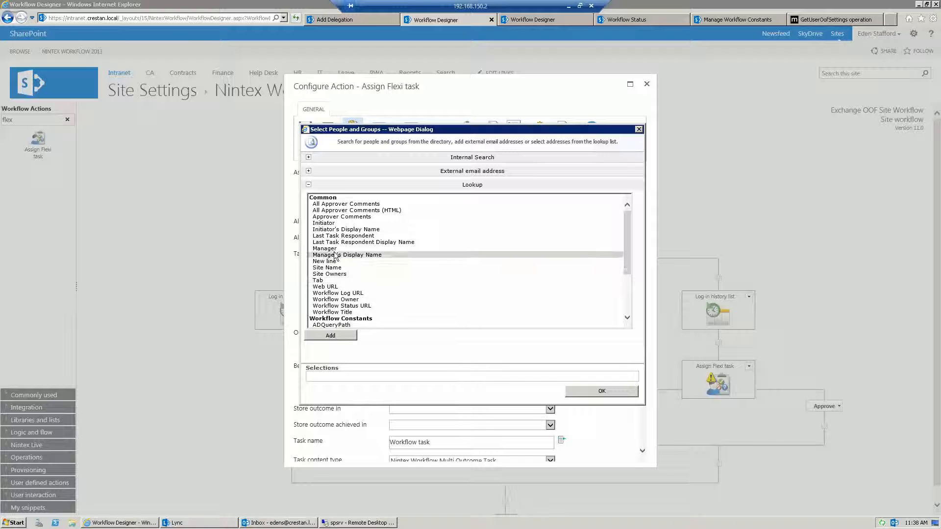
{"action": "double_click", "coordinate": [334, 249]}
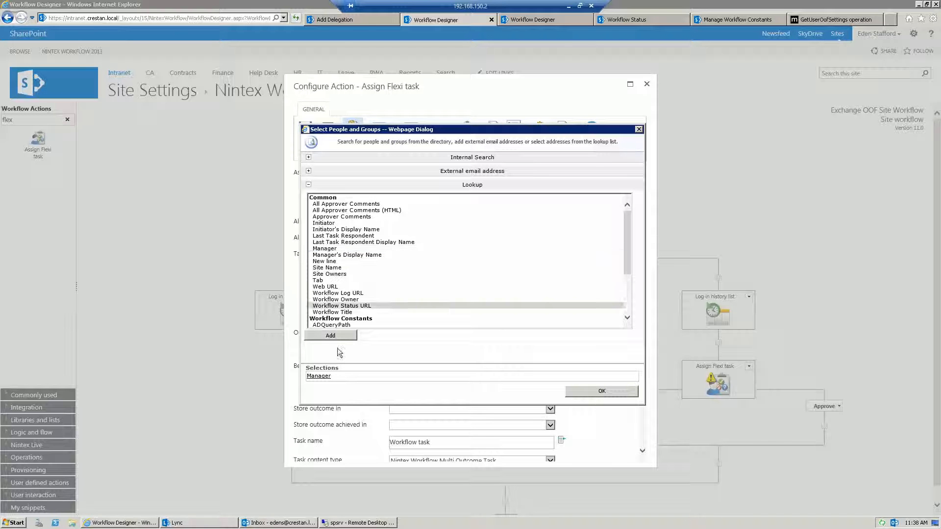
{"action": "left_click", "coordinate": [589, 391]}
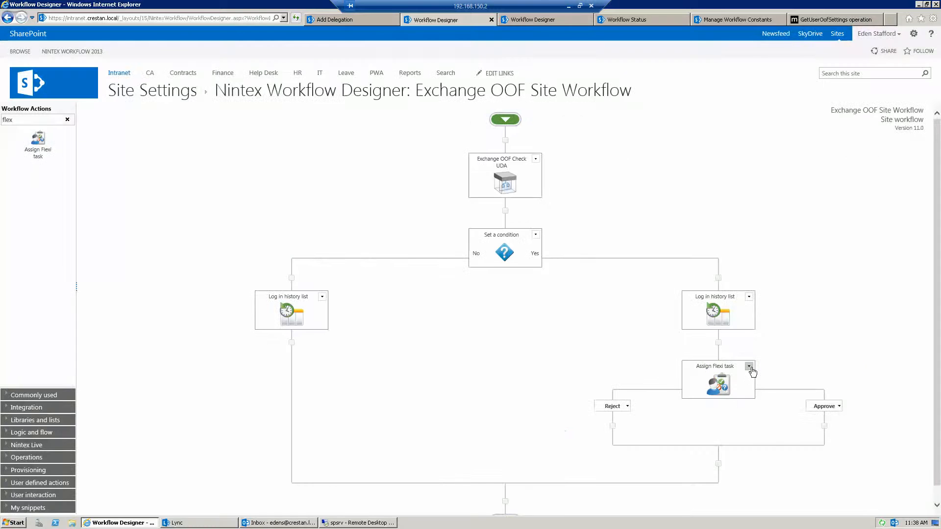
Copy the configured Flexi task and paste it after the history log in the No branch
{"action": "left_click", "coordinate": [749, 366]}
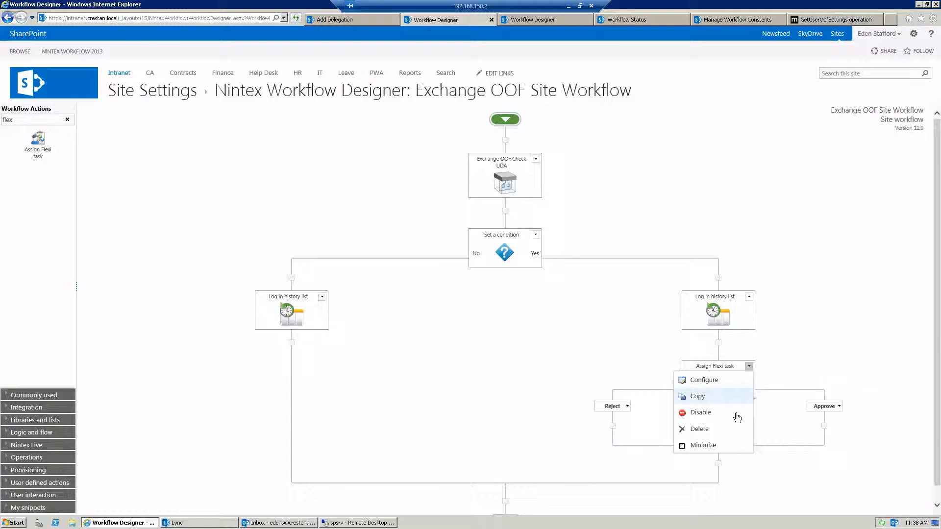
{"action": "left_click", "coordinate": [719, 398]}
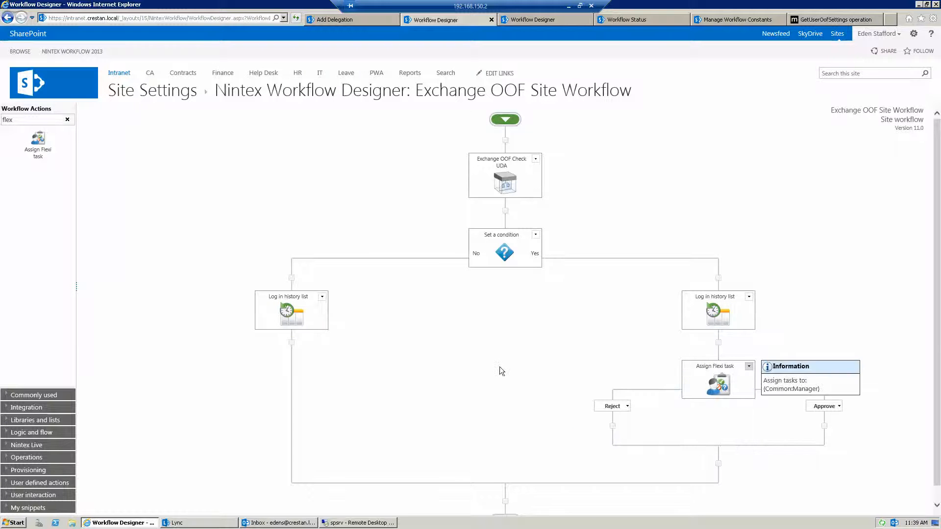
{"action": "left_click", "coordinate": [290, 343]}
{"action": "left_click", "coordinate": [269, 354]}
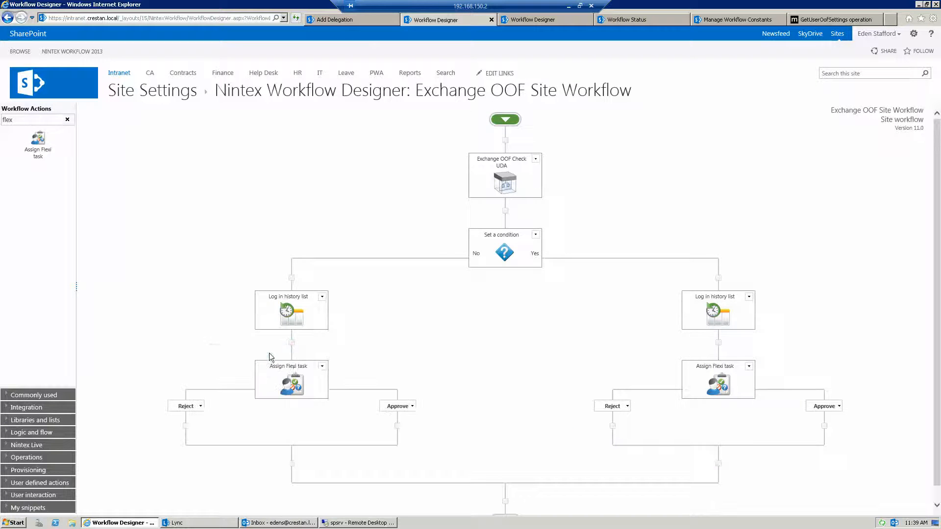
Replace the Manager assignee in the No branch's Flexi task with a specific user, resolve the name and save
{"action": "double_click", "coordinate": [294, 381]}
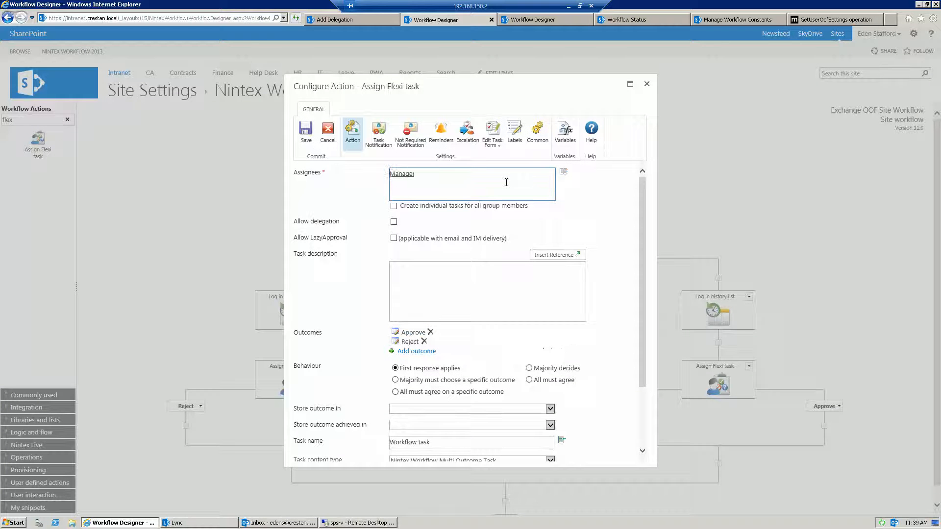
{"action": "type", "text": "brett"}
{"action": "key", "text": "Delete"}
{"action": "key", "text": "Delete"}
{"action": "key", "text": "Delete"}
{"action": "key", "text": "Delete"}
{"action": "key", "text": "Delete"}
{"action": "key", "text": "Delete"}
{"action": "key", "text": "Delete"}
{"action": "key", "text": "ctrl+k"}
{"action": "left_click", "coordinate": [305, 130]}
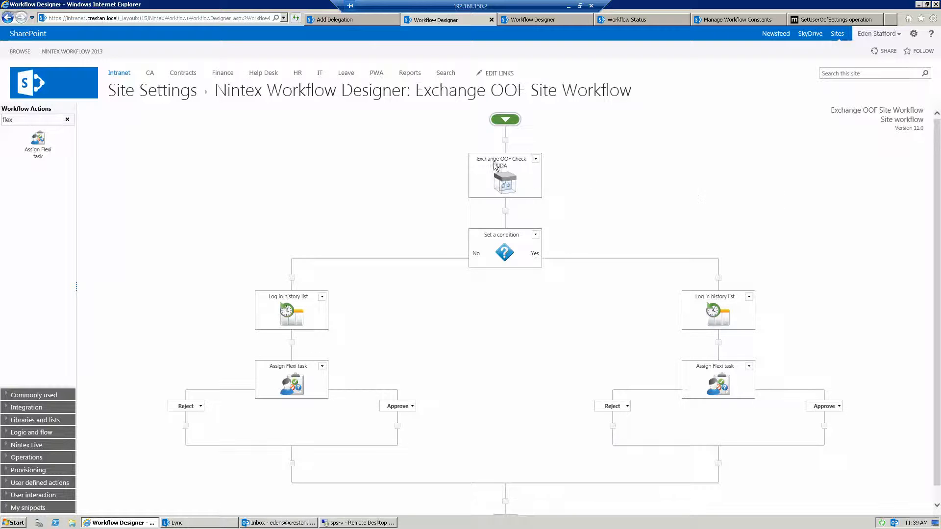
View the Nintex Workflow 2013 personal options, including Task Delegation, without opening any of them
{"action": "left_click", "coordinate": [899, 33]}
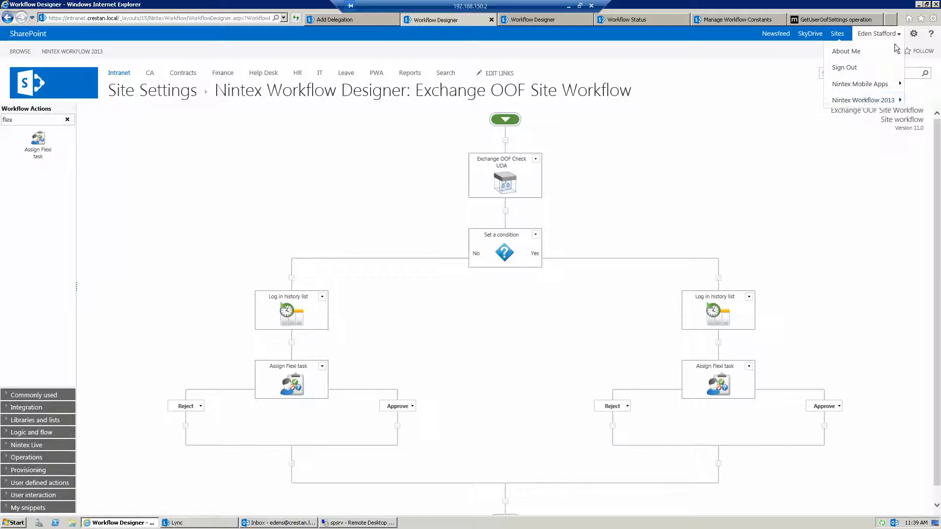
{"action": "mouse_move", "coordinate": [867, 103]}
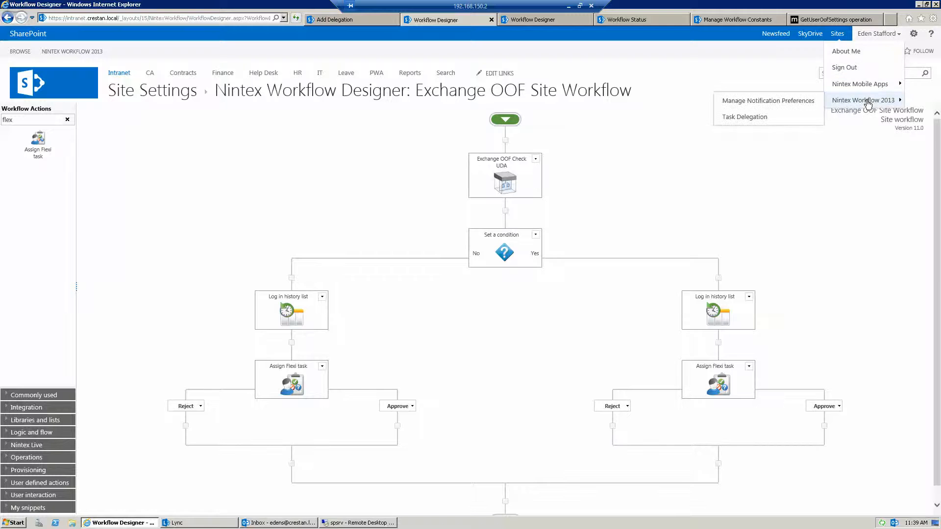
{"action": "left_click", "coordinate": [805, 169]}
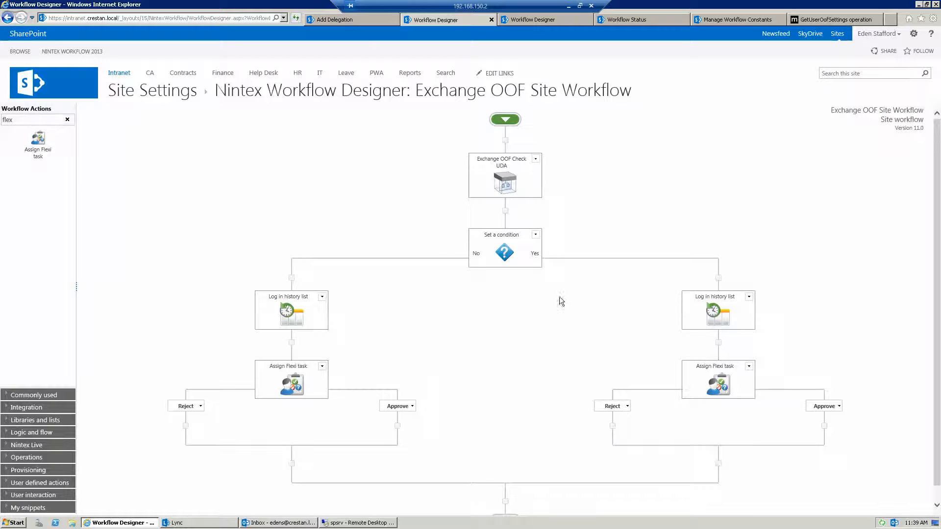
Switch to the Exchange OOF Check UDA design and view the Web request action's GetUserOofSettings configuration without saving
{"action": "left_click", "coordinate": [532, 20]}
{"action": "scroll", "coordinate": [637, 334], "scroll_direction": "up", "scroll_amount": 10}
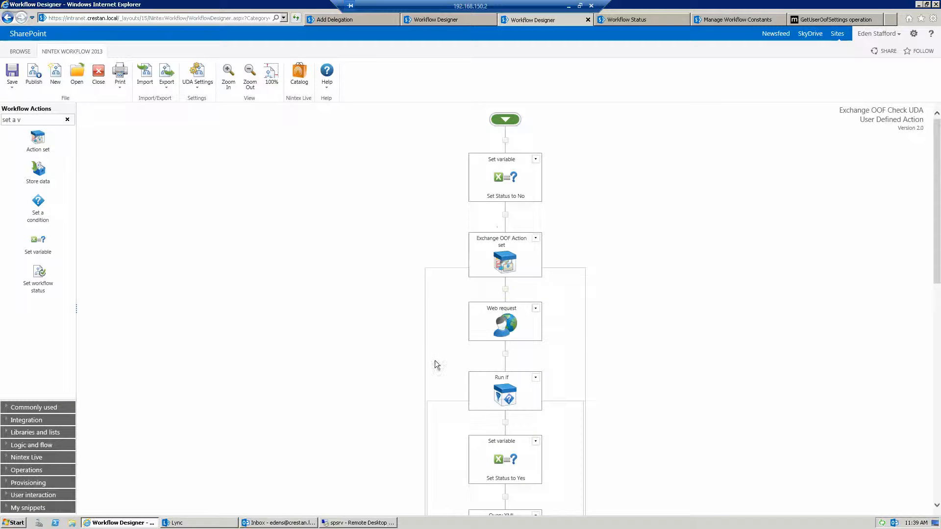
{"action": "double_click", "coordinate": [507, 319]}
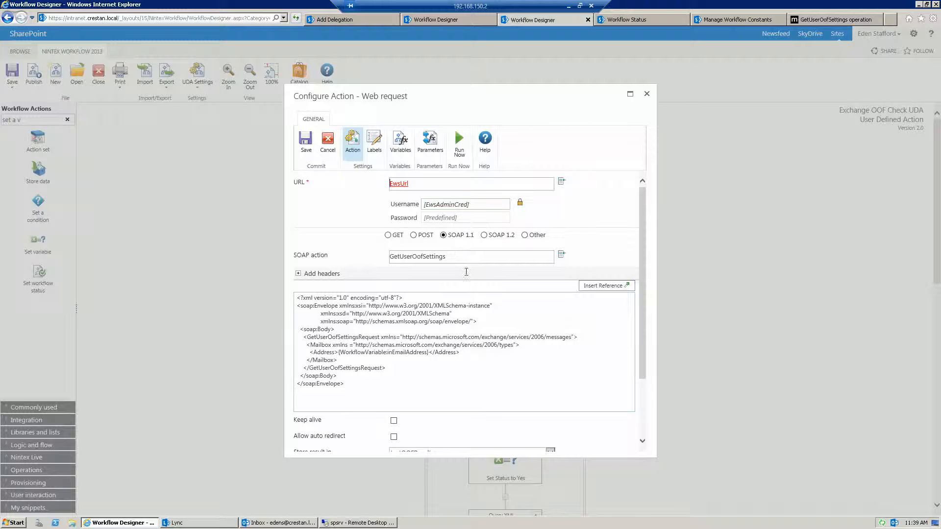
{"action": "left_click", "coordinate": [646, 94]}
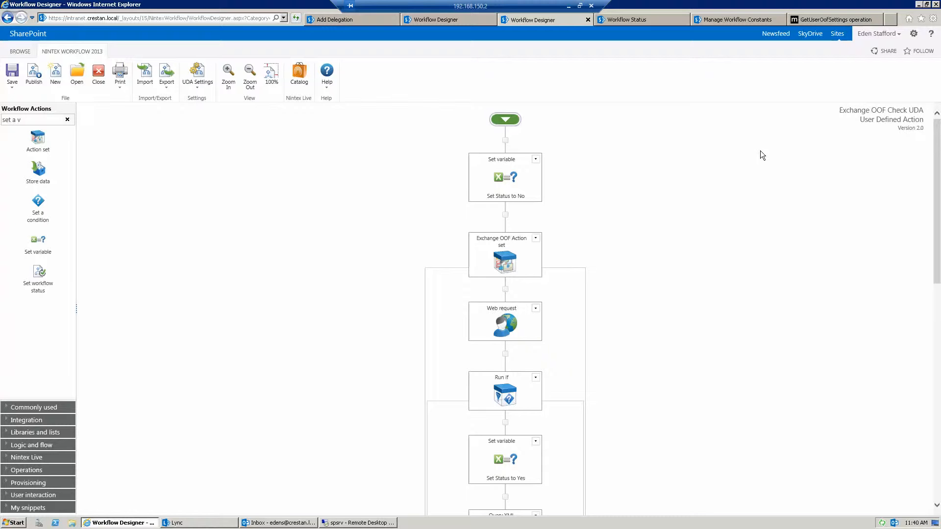
{"action": "key", "text": "shift+F10"}
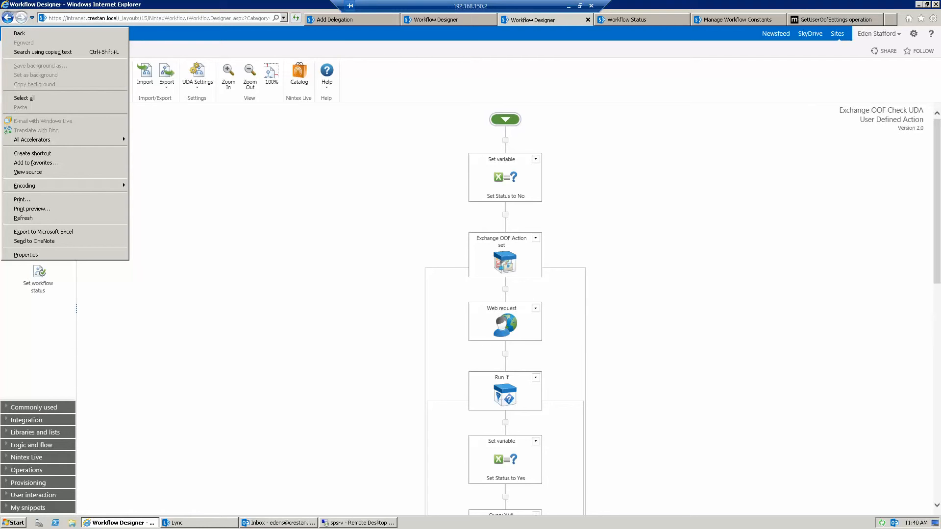
{"action": "key", "text": "Escape"}
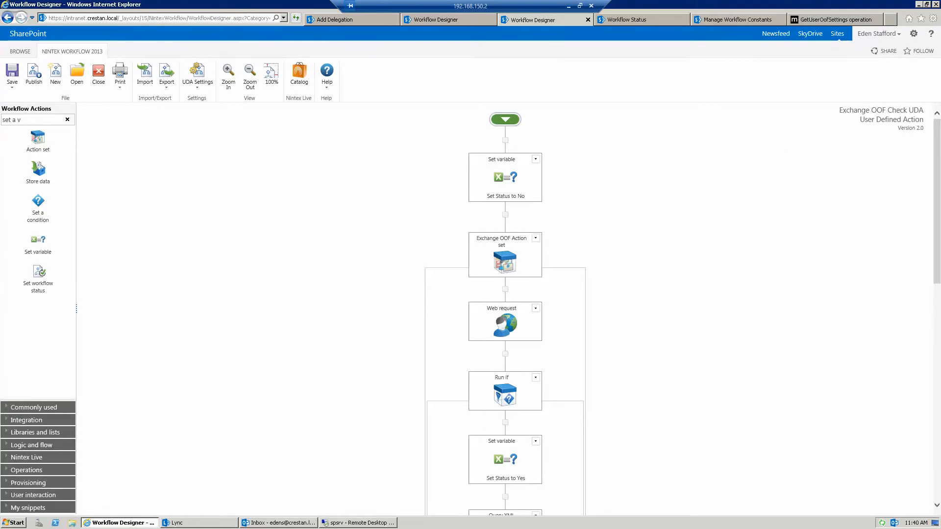